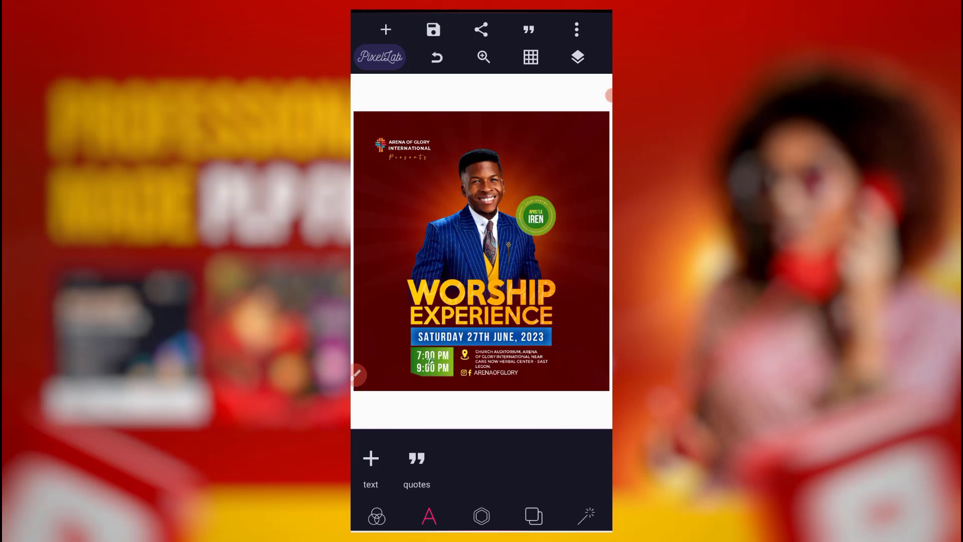
Save the flyer as project 'pastor iren', overwriting the existing project of that name
click(578, 57)
click(579, 57)
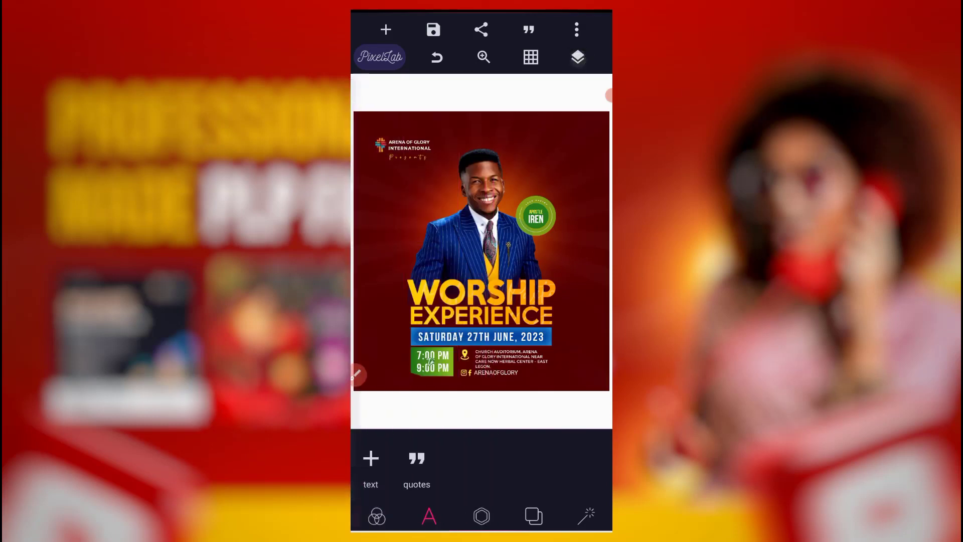
click(433, 30)
click(475, 54)
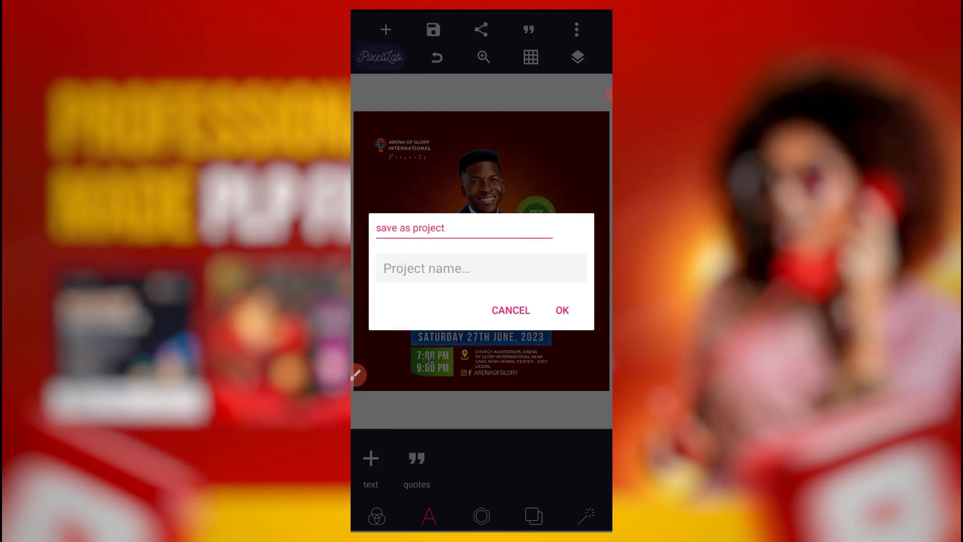
click(526, 267)
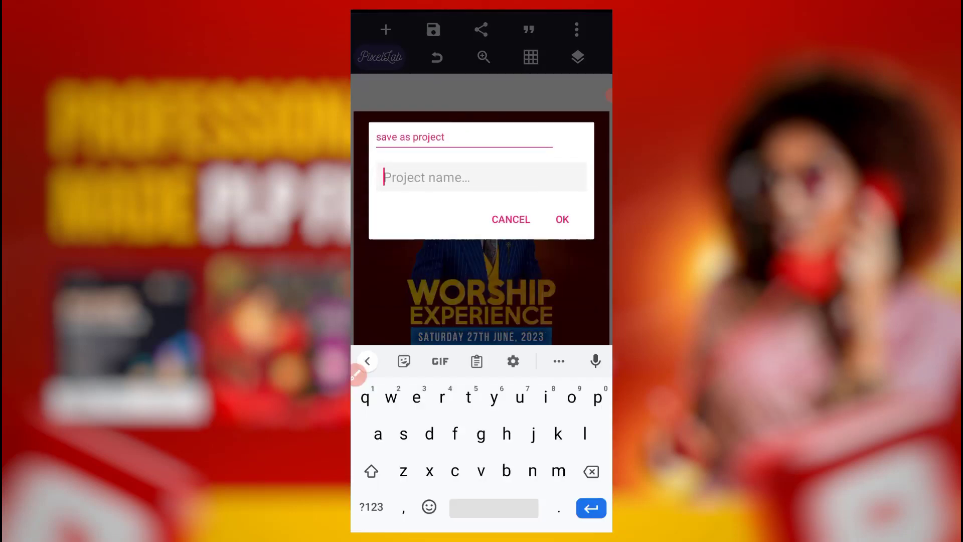
text(Pas)
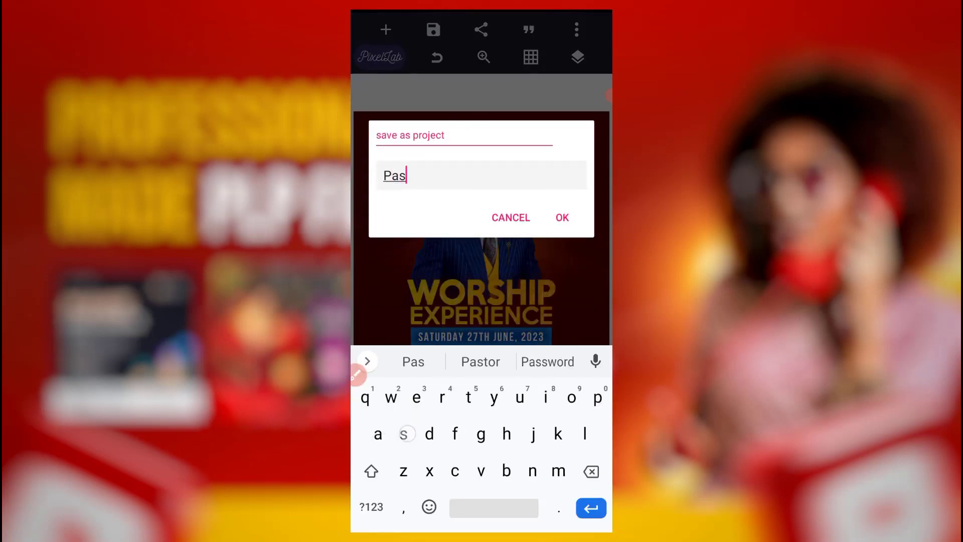
text(t)
click(500, 205)
click(563, 217)
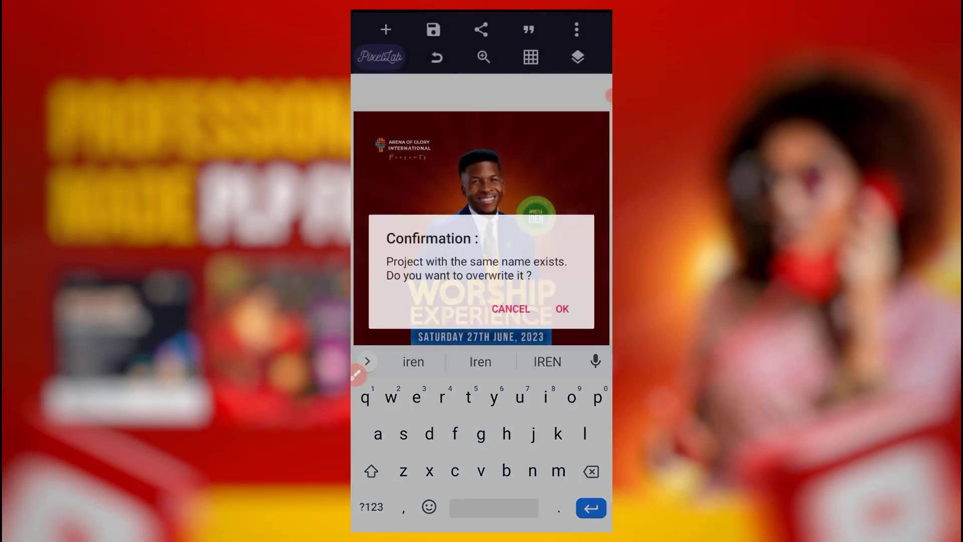
click(566, 308)
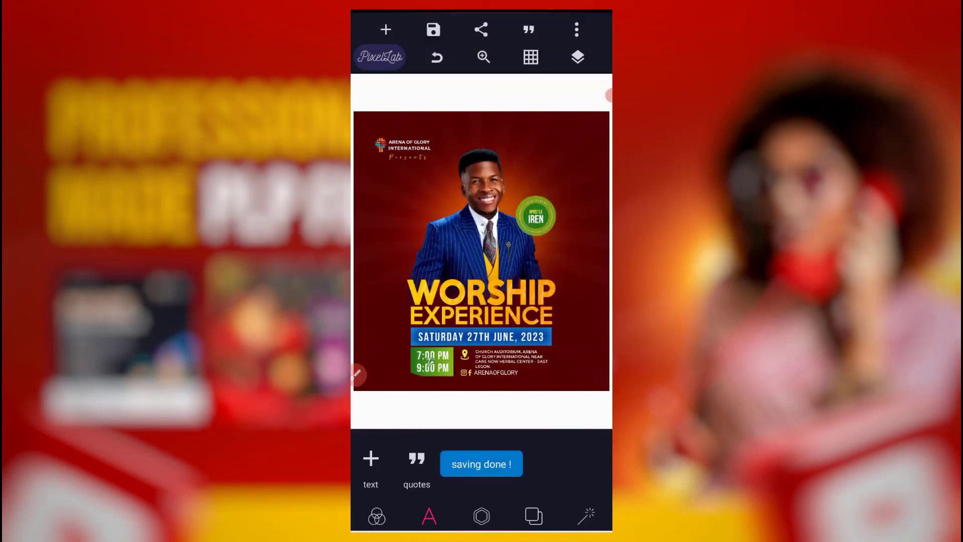
Scroll My Projects to the MAKE COOL DESIGNS project and load it onto the canvas
click(378, 516)
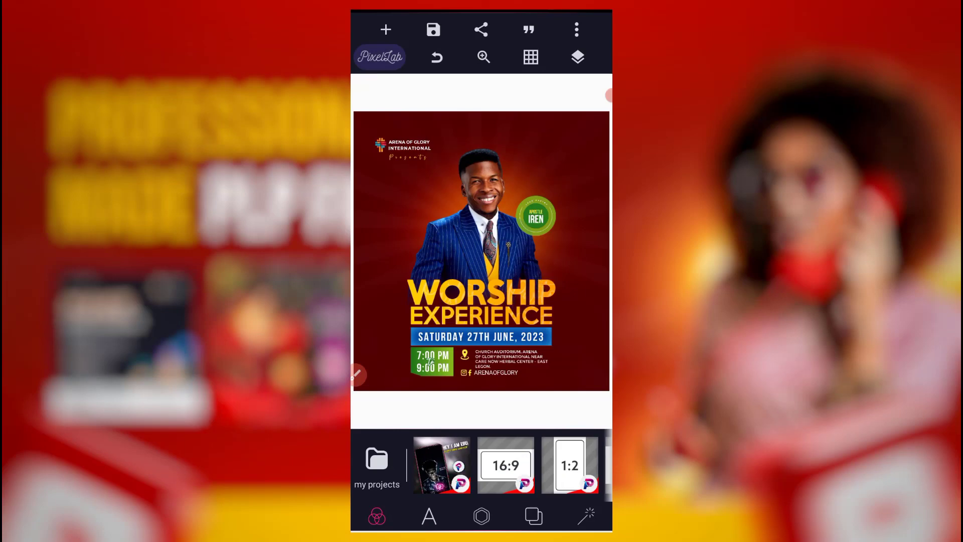
click(377, 461)
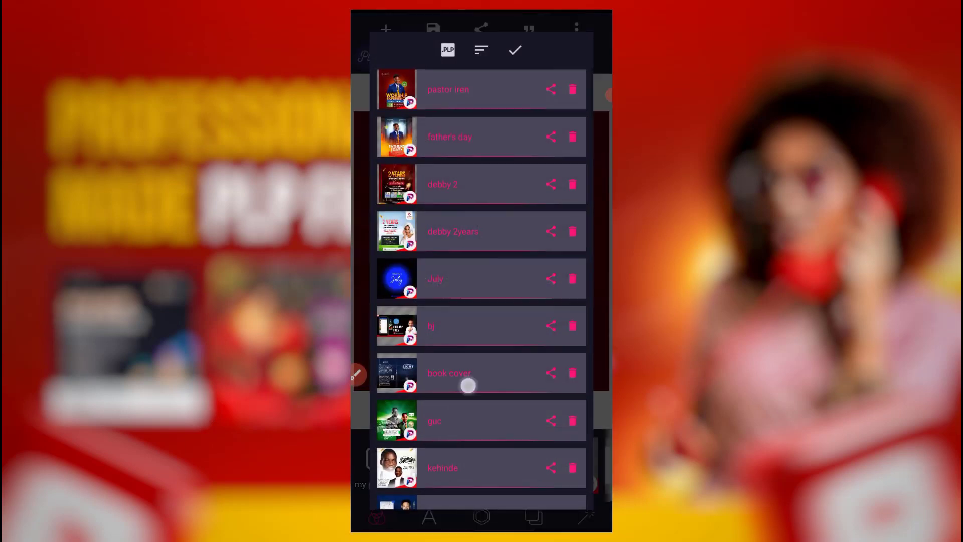
drag(464, 383, 570, 181)
drag(527, 422, 522, 232)
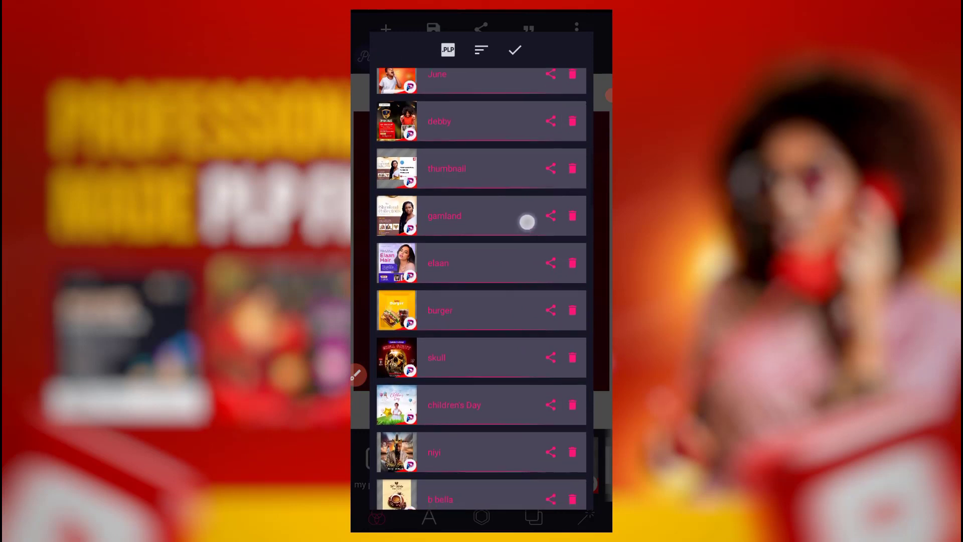
drag(527, 421, 533, 211)
drag(512, 451, 506, 285)
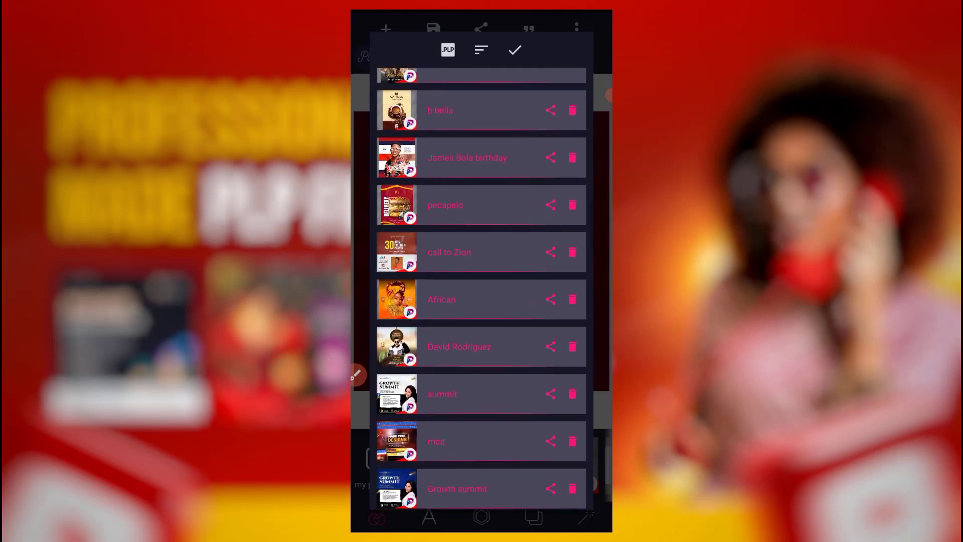
drag(494, 344, 527, 230)
drag(527, 422, 527, 245)
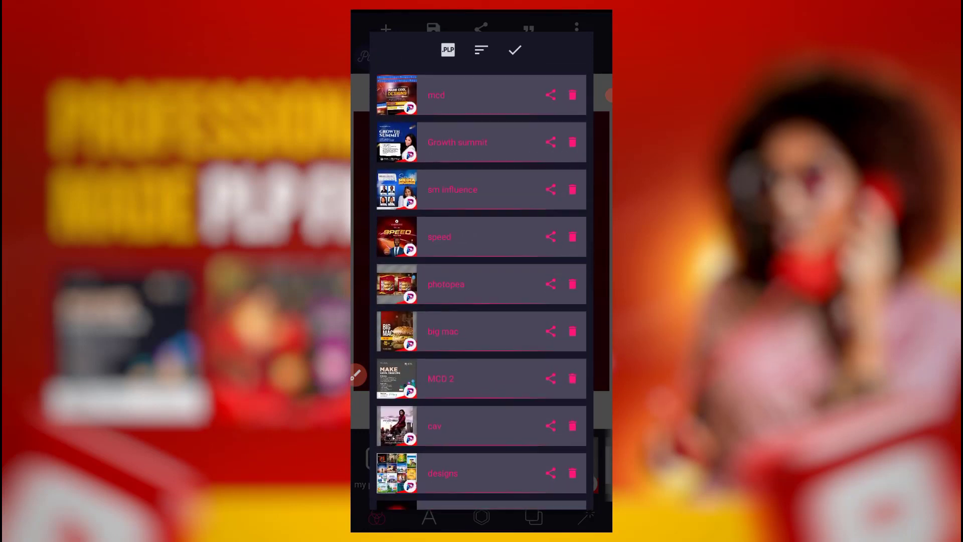
click(527, 275)
click(564, 304)
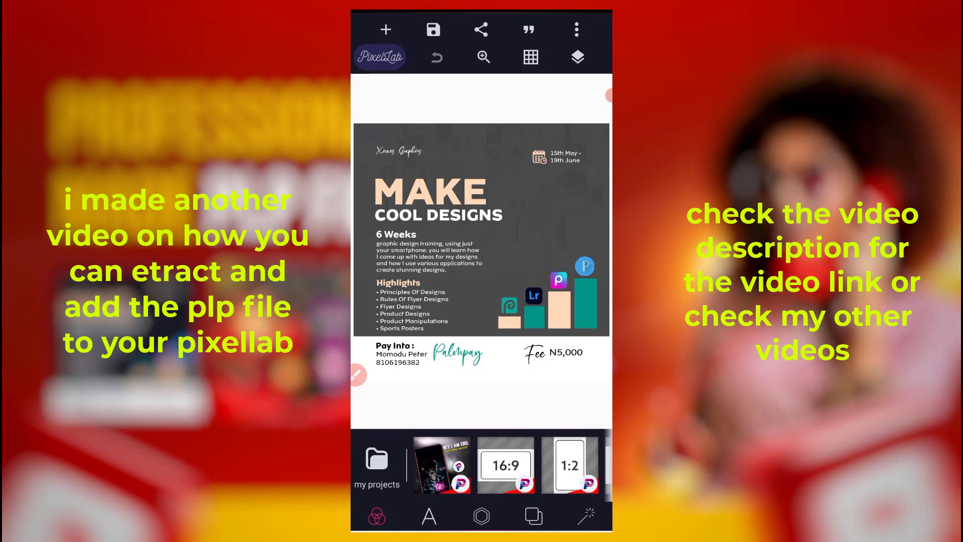
Show the grid, drag a vertical guide to the flyer's right edge, then hide the grid
click(531, 57)
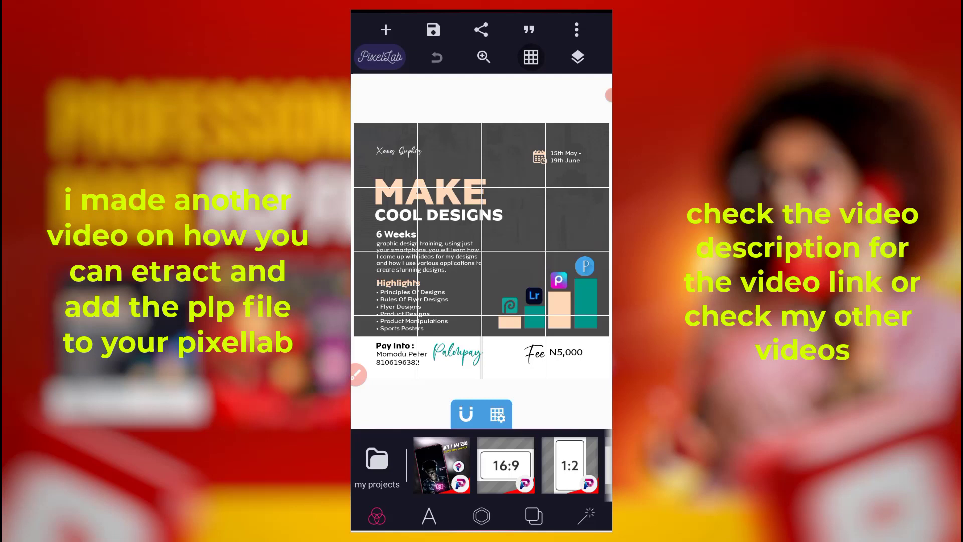
drag(545, 324, 597, 346)
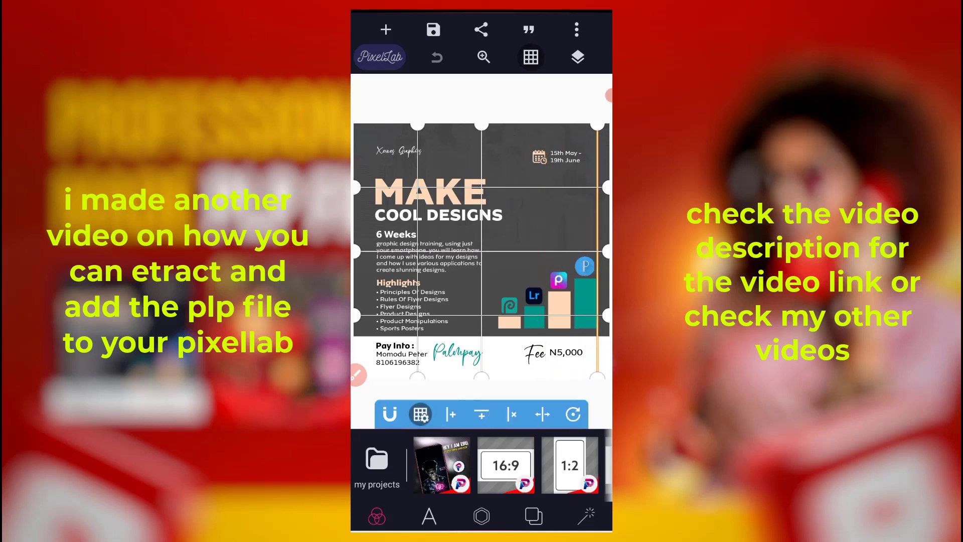
click(531, 56)
click(531, 57)
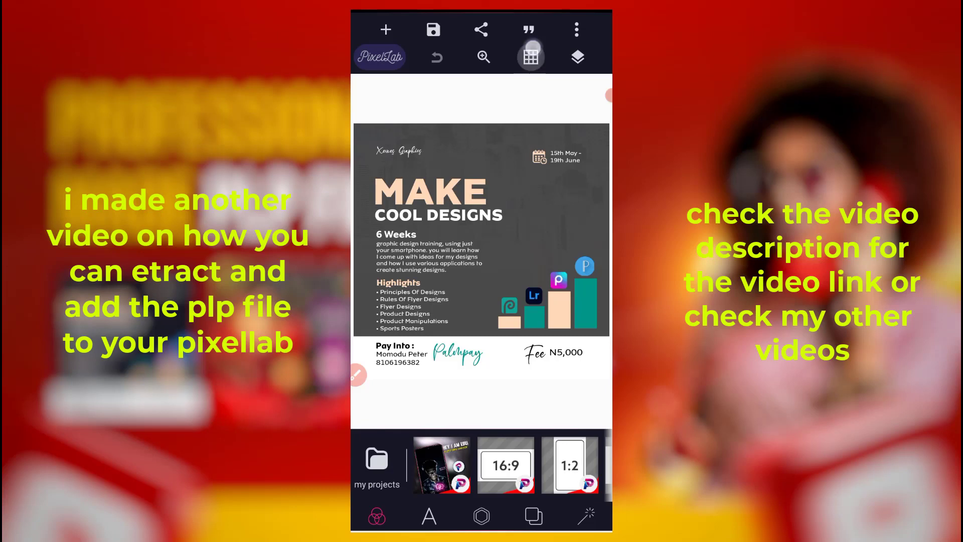
Multi-select the calendar icon and 15th May - 19th June date layers
click(578, 57)
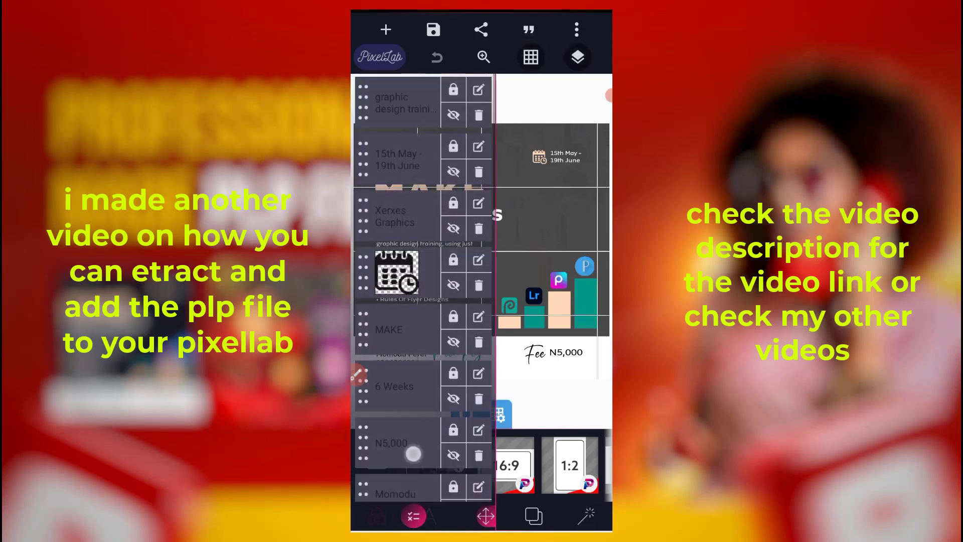
drag(414, 454, 446, 316)
click(397, 160)
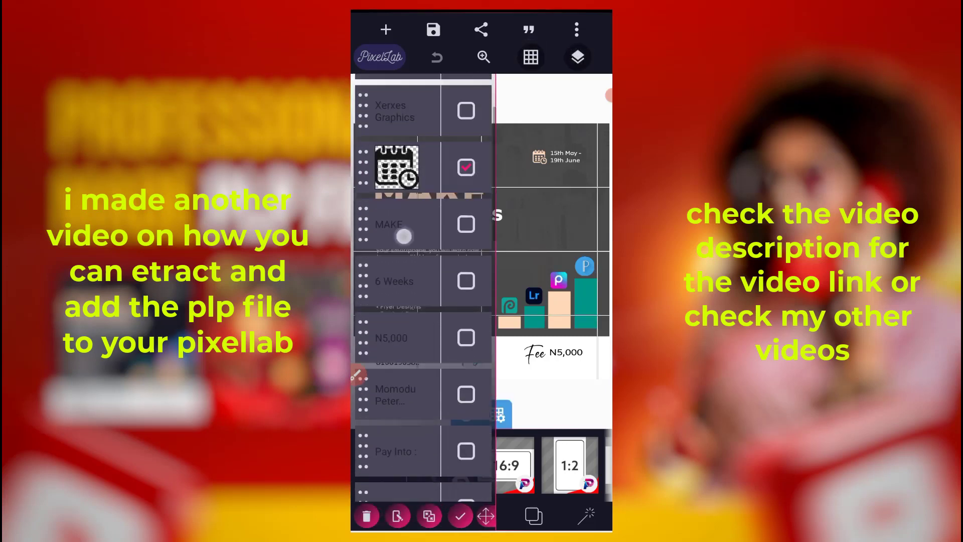
drag(402, 232, 429, 217)
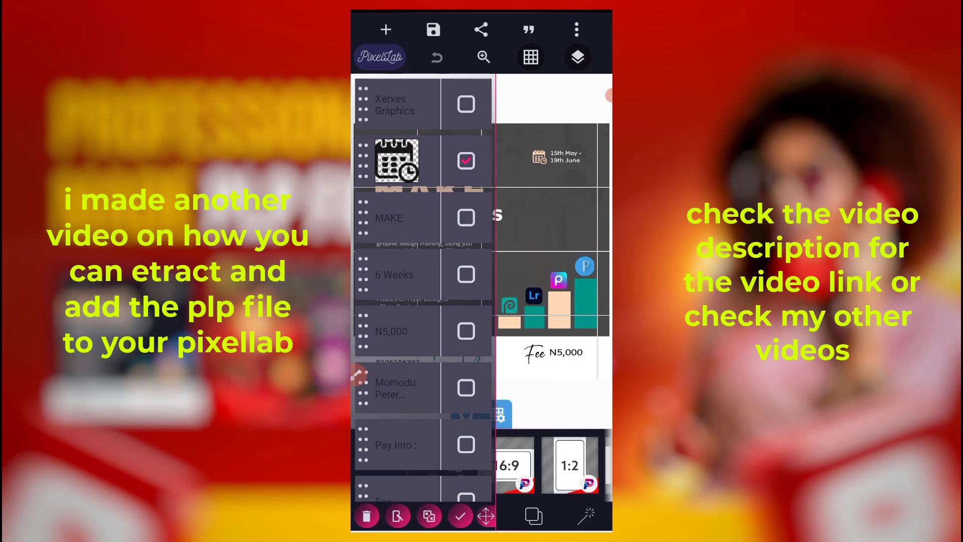
drag(432, 264, 420, 409)
click(466, 159)
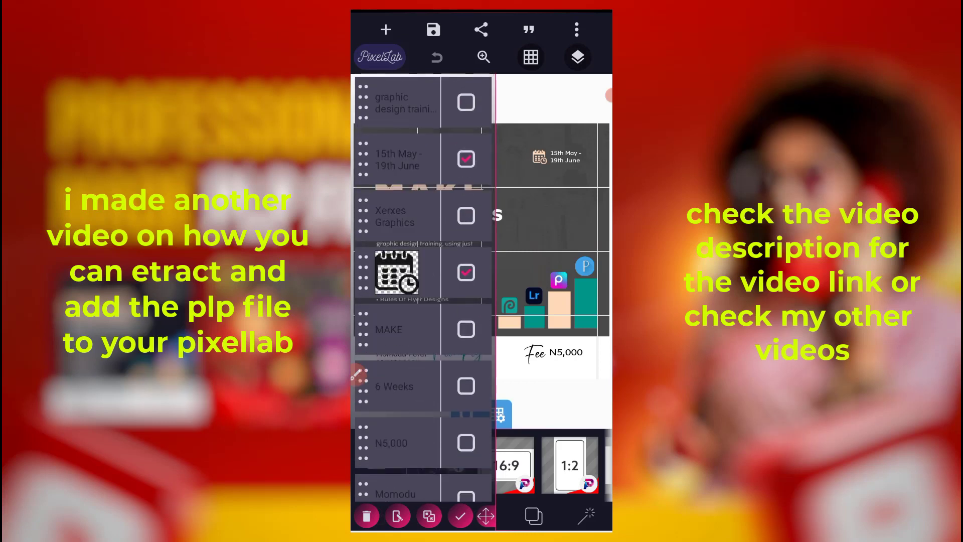
Nudge the selected calendar and date layers slightly right using a smaller step size
click(398, 516)
click(439, 456)
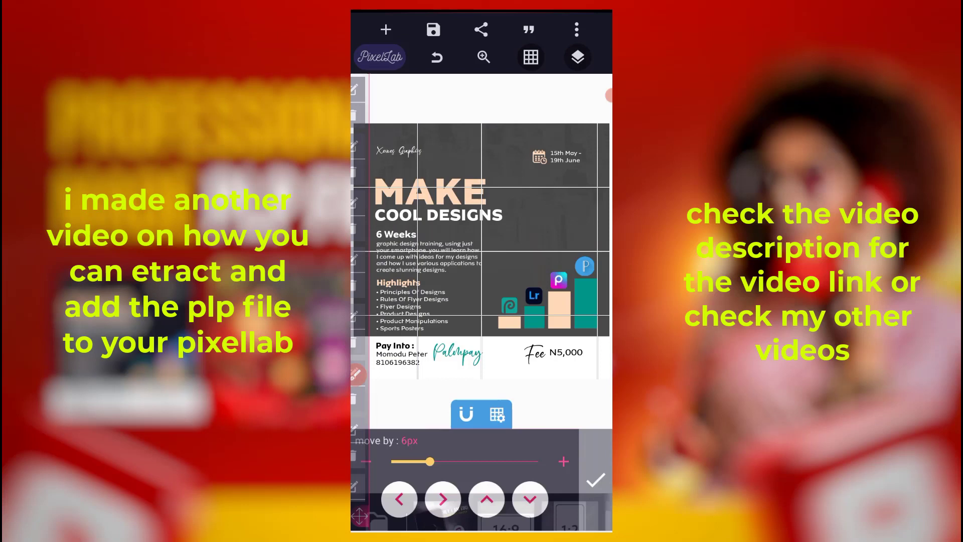
click(443, 500)
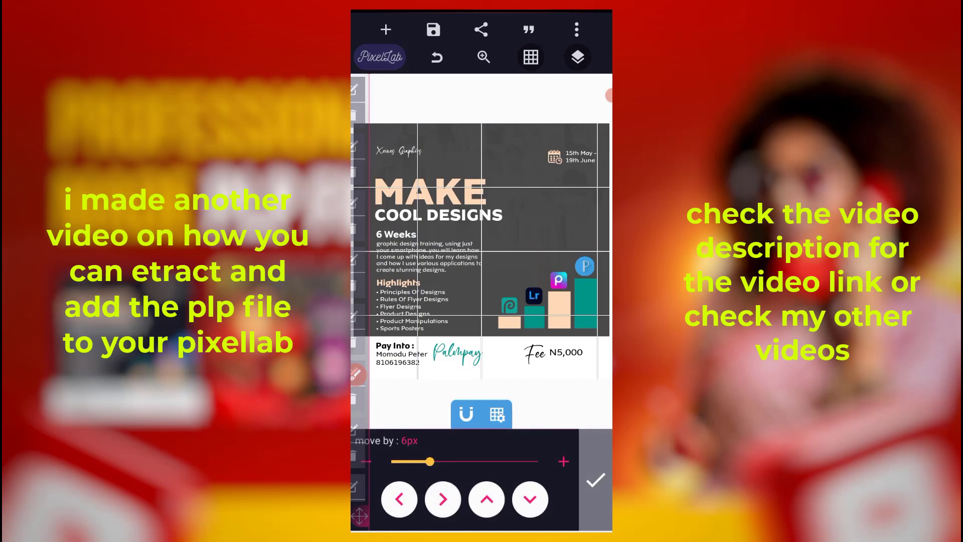
drag(430, 461, 387, 461)
click(596, 480)
click(577, 58)
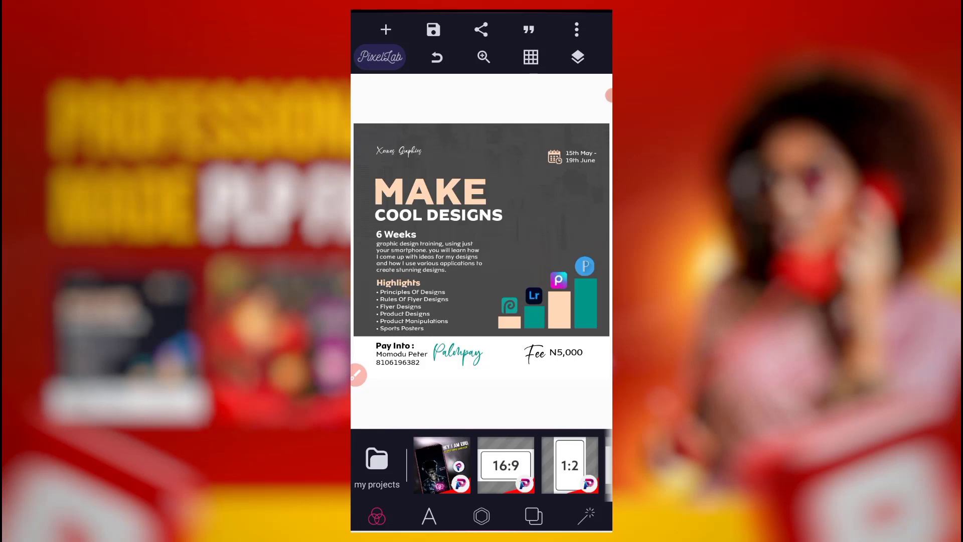
Select and deselect the green and peach chart bars, then select a chart icon
click(586, 305)
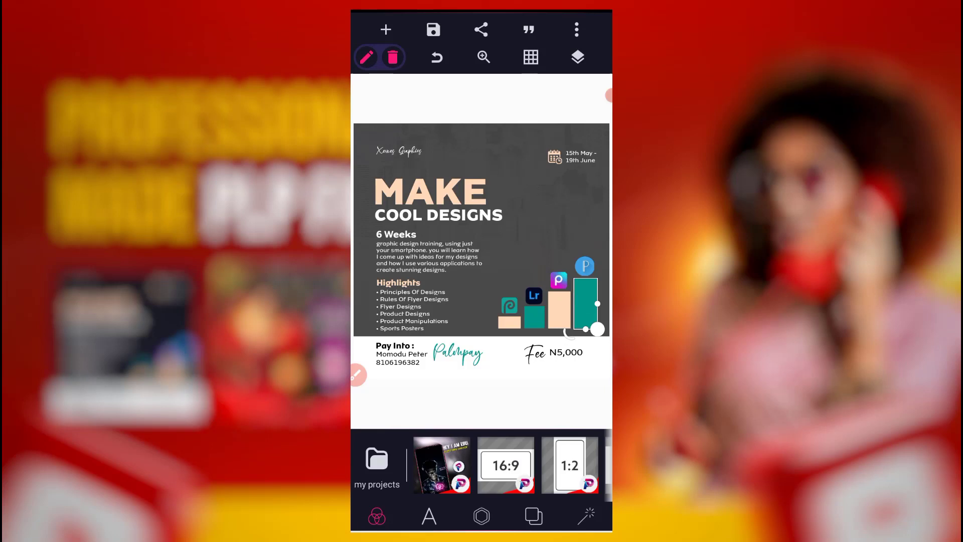
click(576, 230)
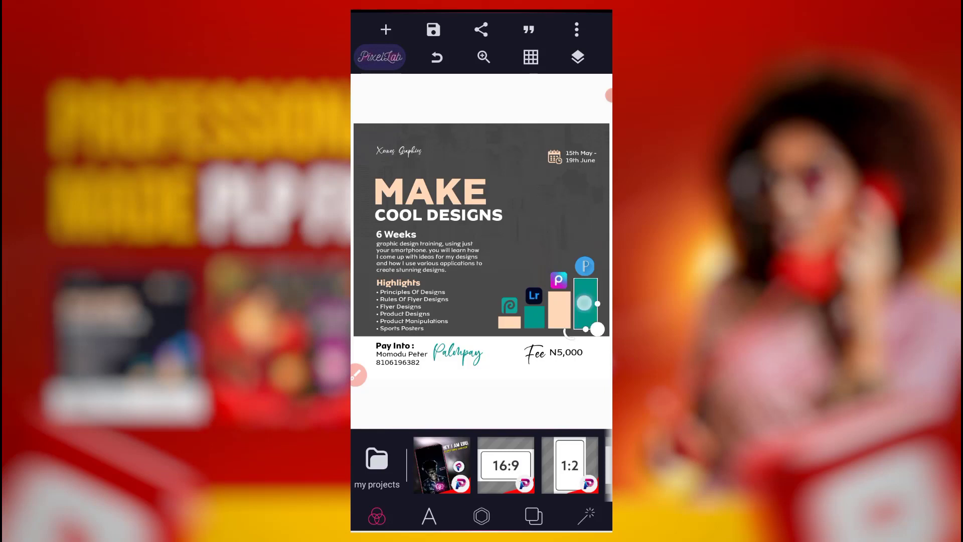
click(586, 305)
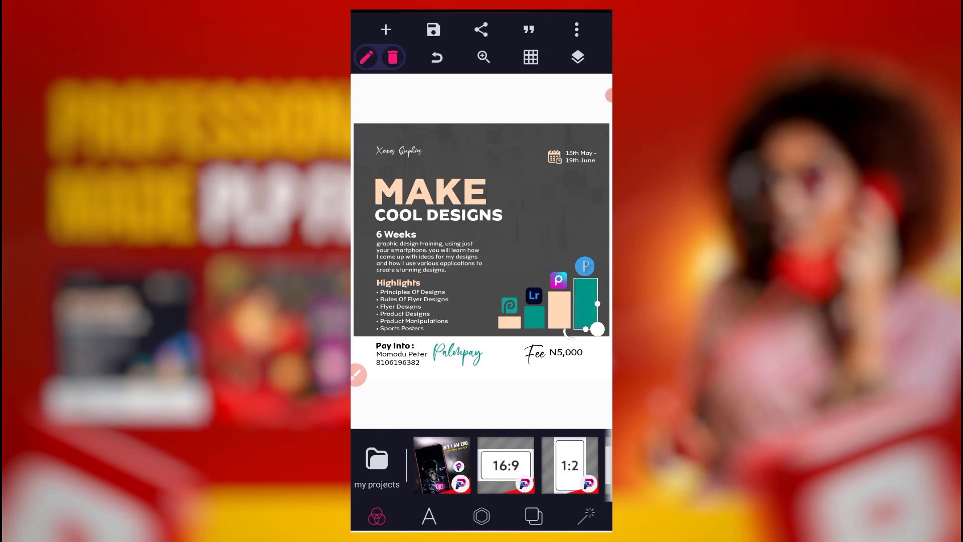
click(559, 311)
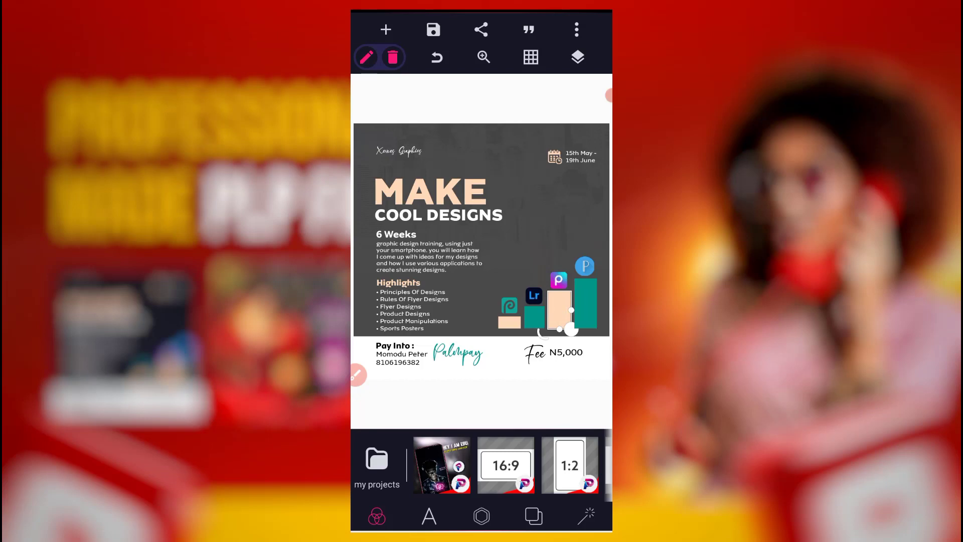
click(529, 254)
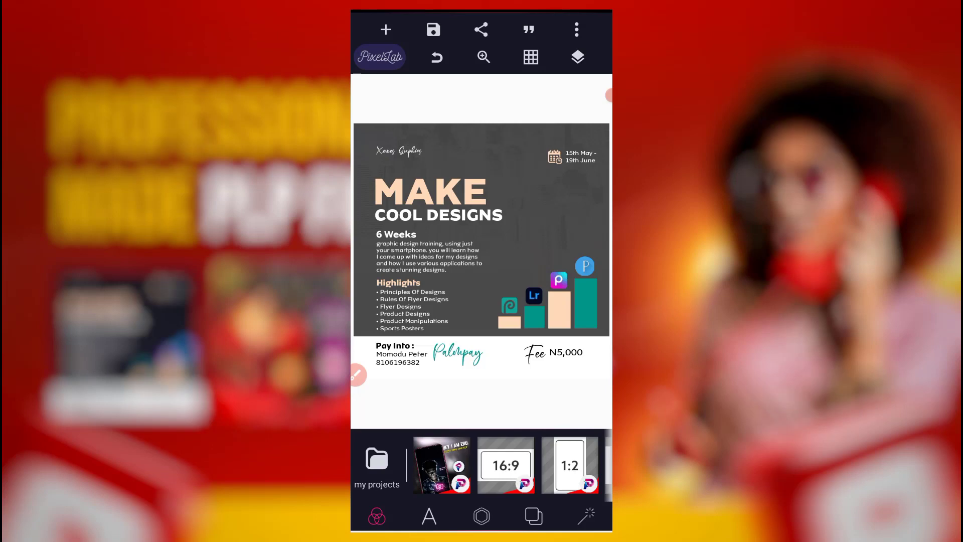
click(515, 312)
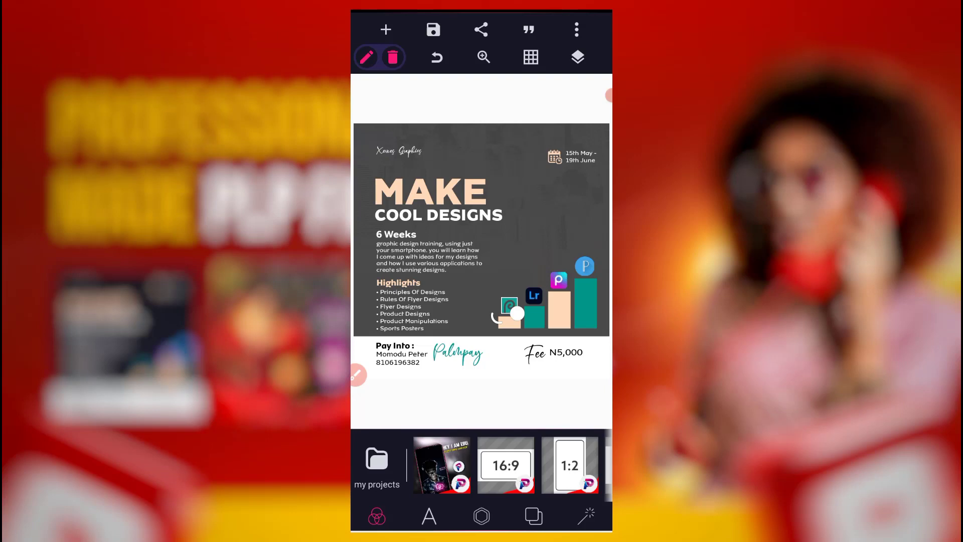
Load the Woman project from the saved projects list onto the canvas
click(376, 459)
scroll(484, 332, down, 5)
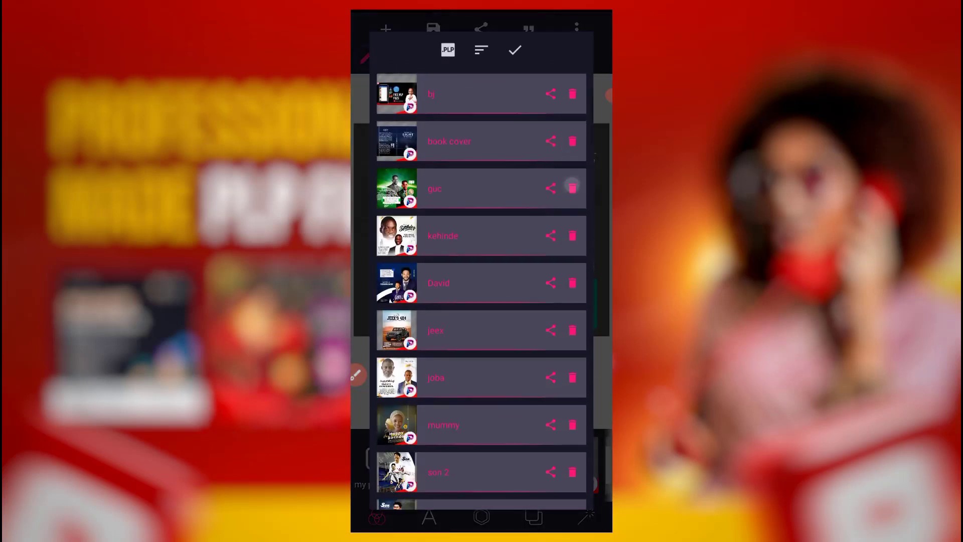
scroll(533, 281, down, 5)
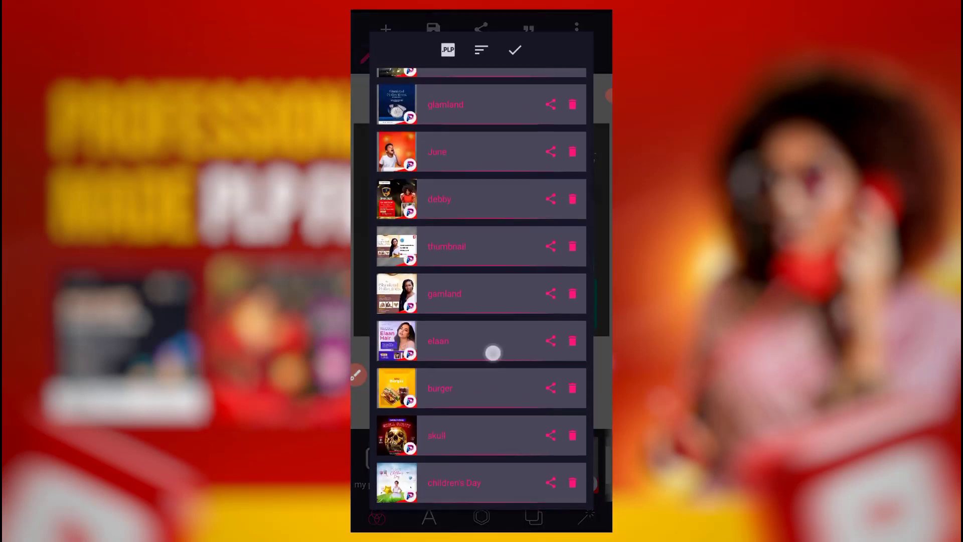
scroll(492, 351, down, 5)
scroll(544, 233, down, 3)
scroll(493, 312, down, 3)
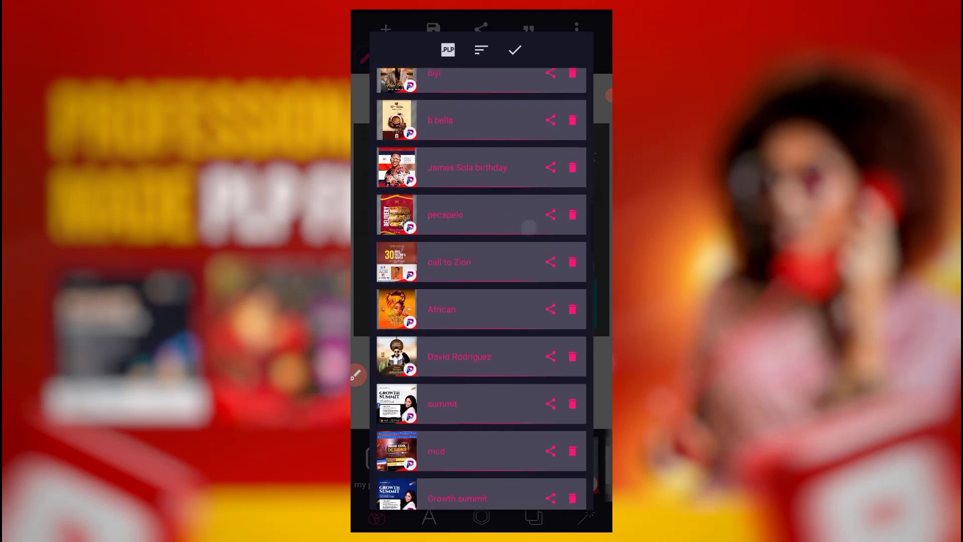
scroll(492, 316, down, 3)
scroll(534, 244, down, 3)
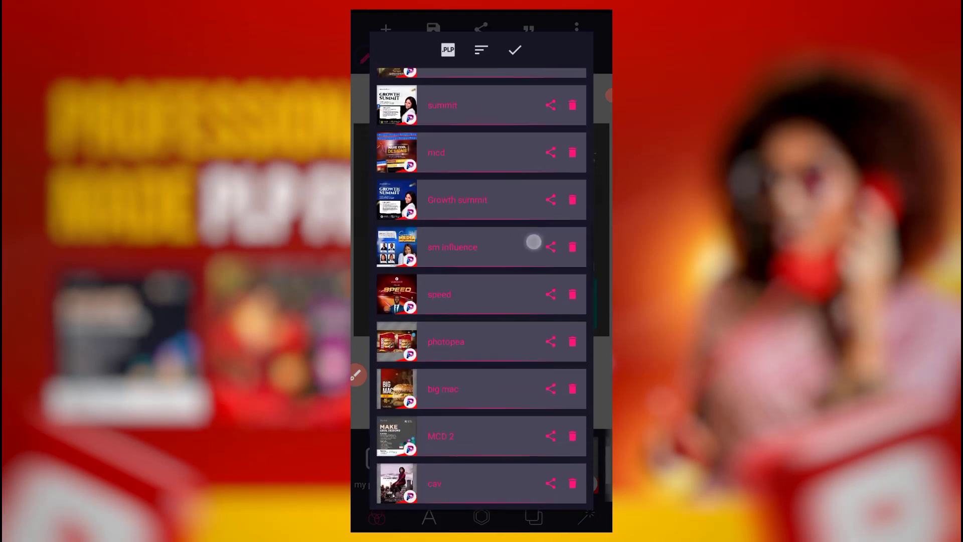
scroll(494, 378, down, 3)
scroll(527, 282, down, 2)
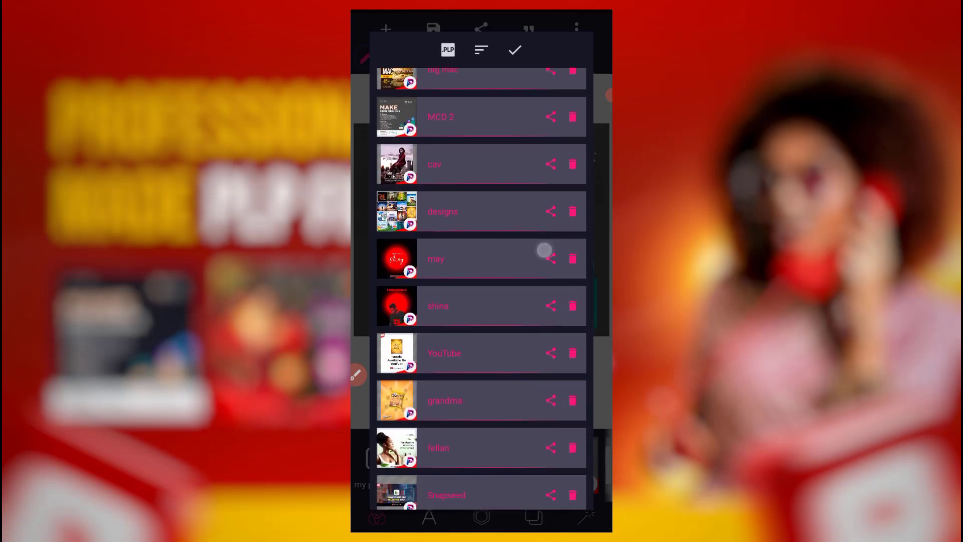
scroll(491, 344, down, 3)
scroll(532, 213, down, 3)
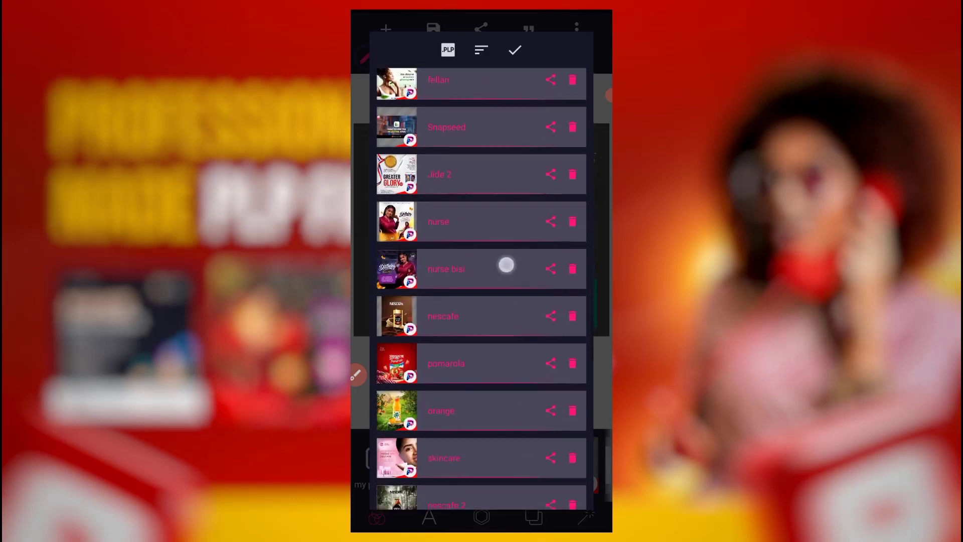
scroll(524, 222, down, 3)
scroll(518, 256, down, 3)
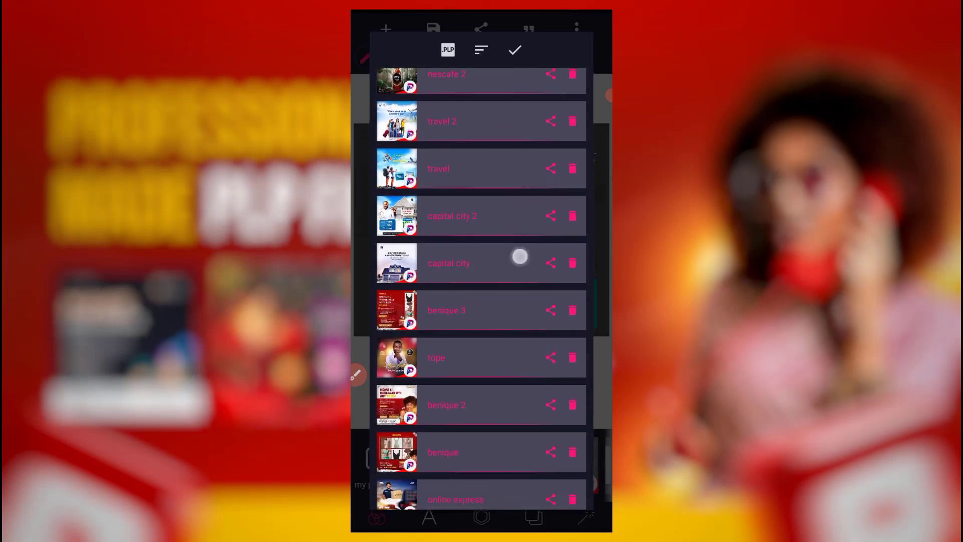
scroll(494, 326, down, 3)
scroll(542, 224, down, 3)
scroll(549, 208, down, 2)
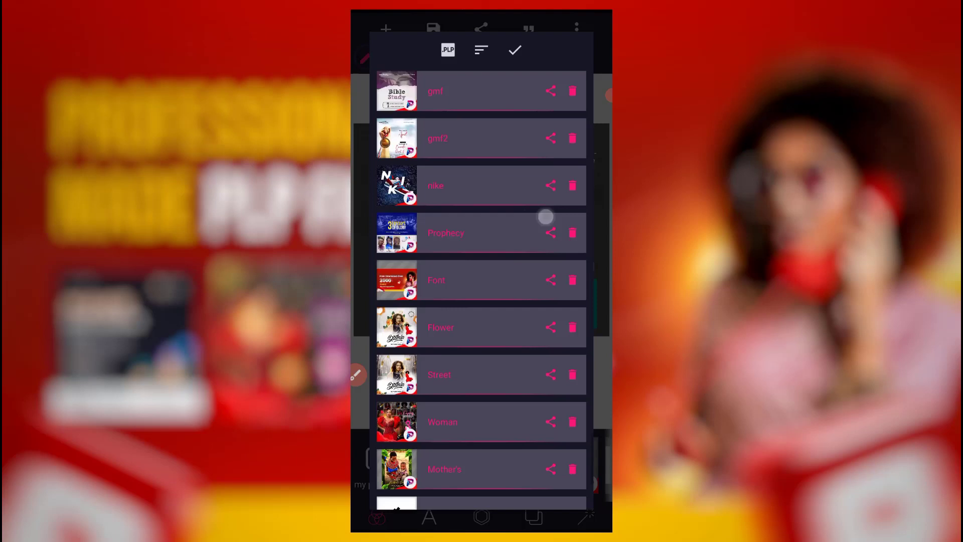
click(482, 333)
click(575, 309)
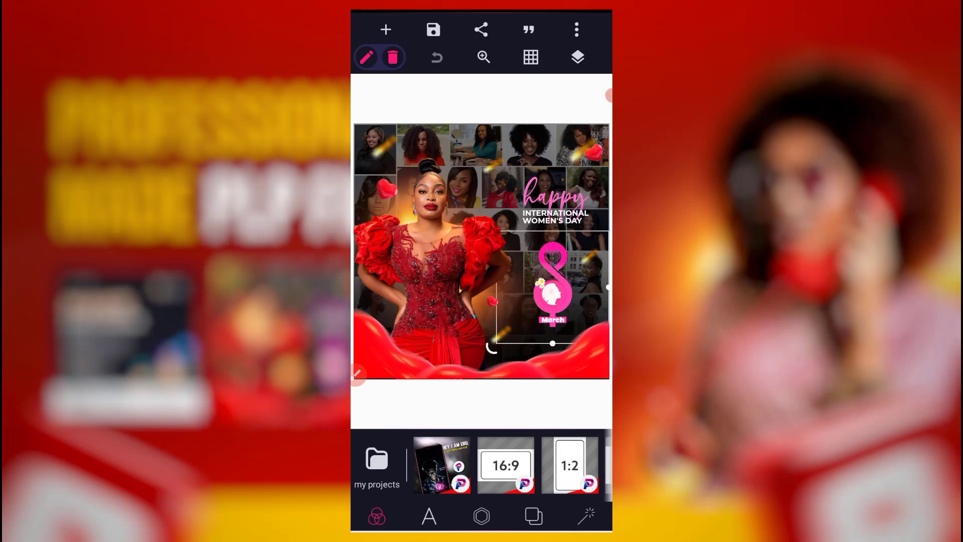
In Layers, hide the photo collage and a background layer, then make the collage visible again
click(577, 56)
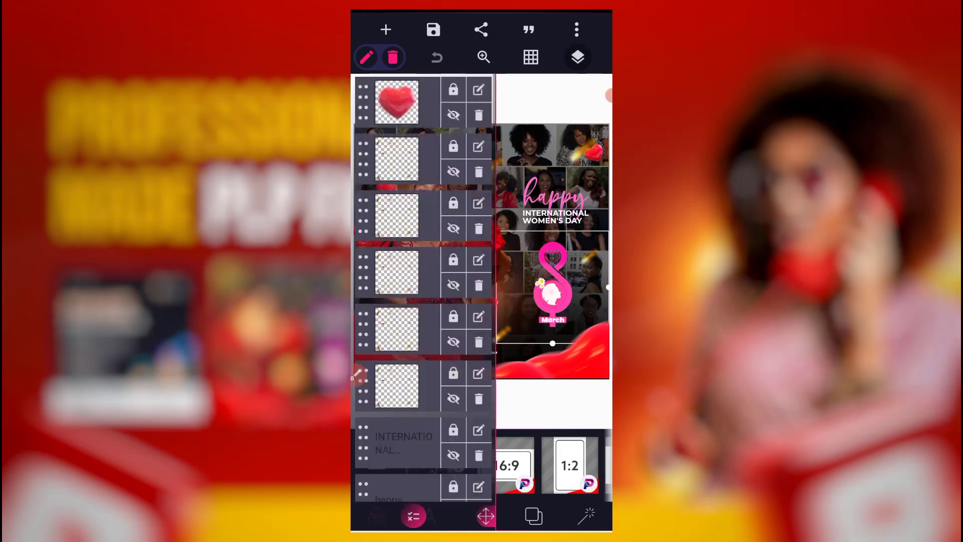
scroll(422, 301, down, 5)
scroll(422, 286, up, 5)
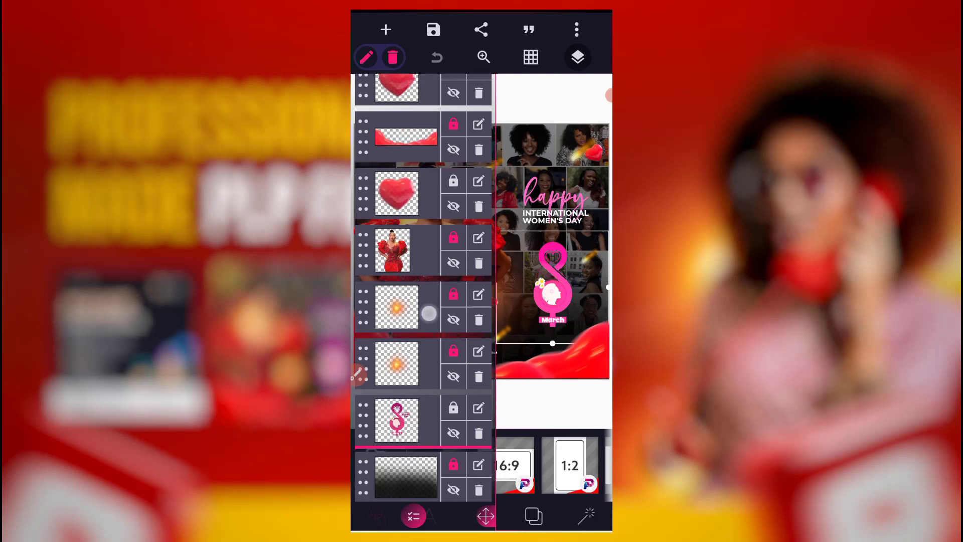
scroll(422, 286, up, 5)
scroll(422, 286, down, 1)
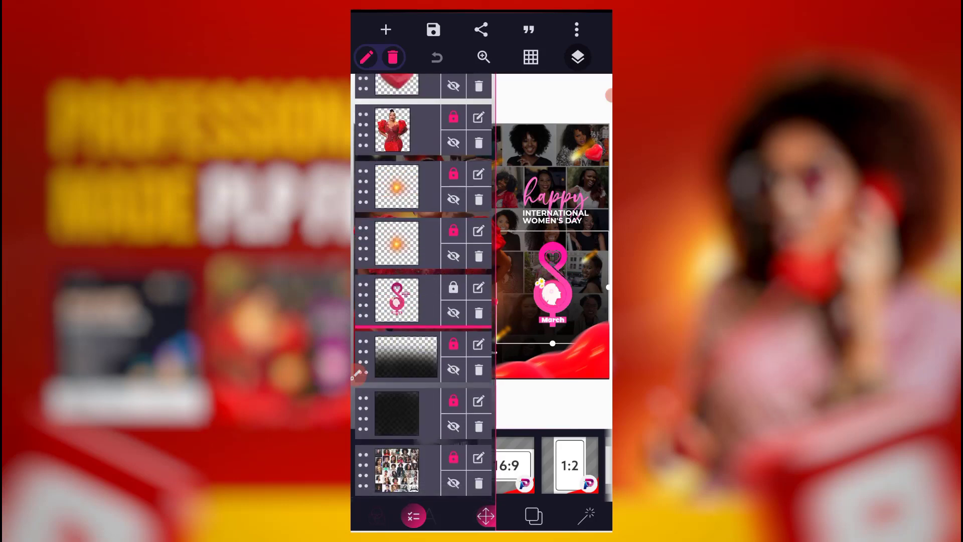
click(453, 483)
click(458, 366)
click(458, 436)
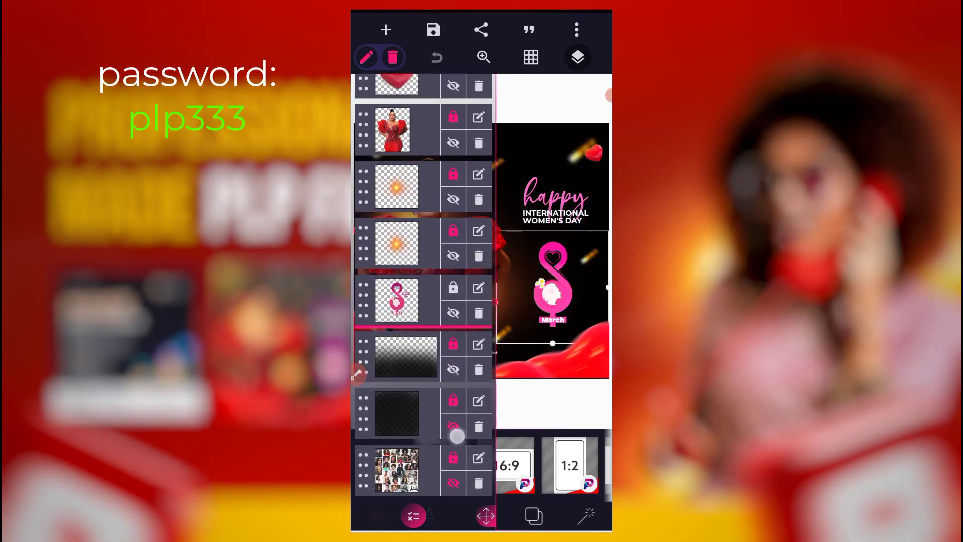
Unhide the collage layer, close Layers, and load the skincare project from My Projects
click(460, 485)
click(578, 57)
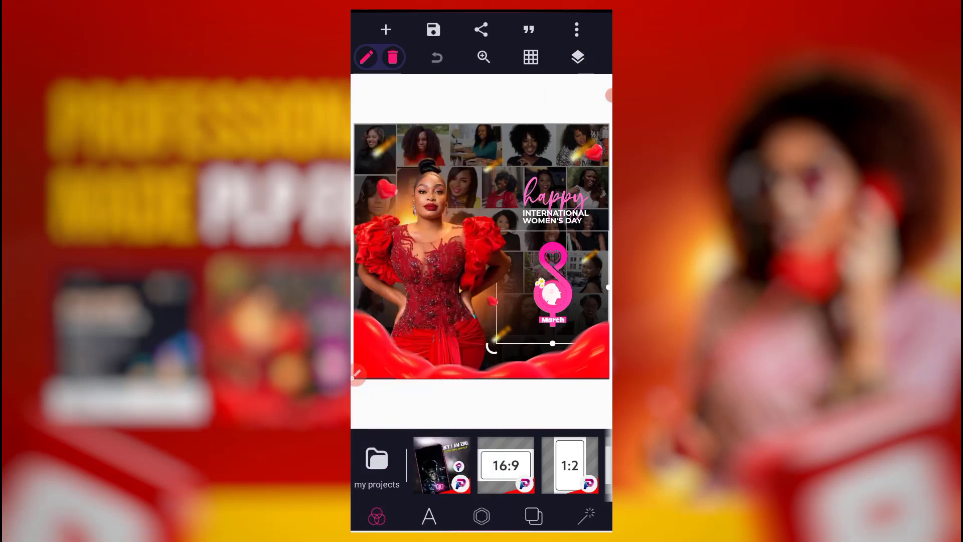
click(376, 459)
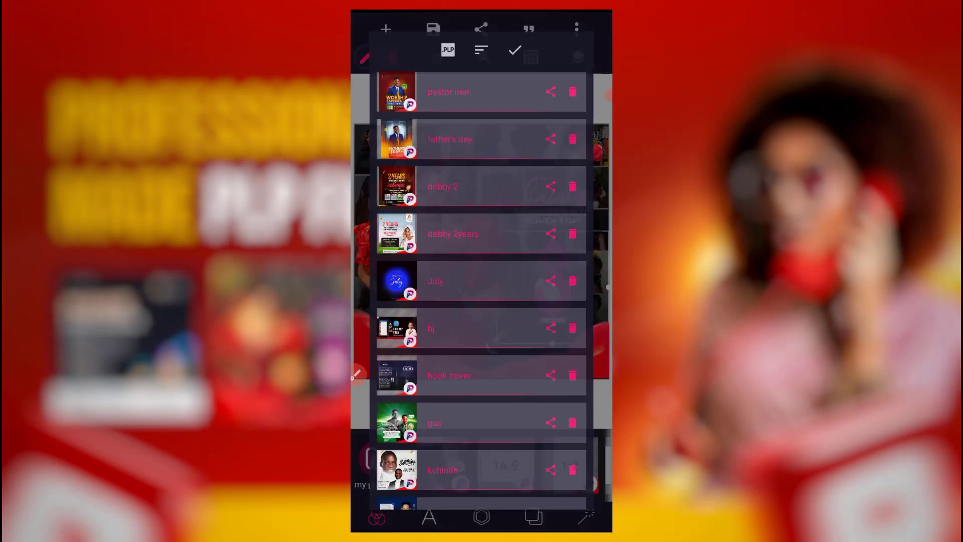
scroll(520, 381, down, 2)
scroll(522, 273, down, 5)
scroll(534, 198, down, 3)
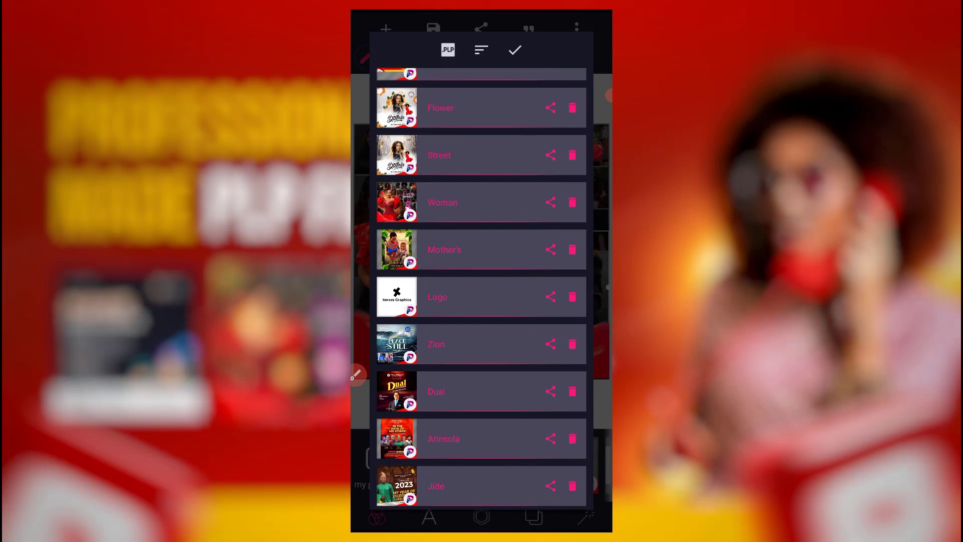
scroll(510, 264, up, 4)
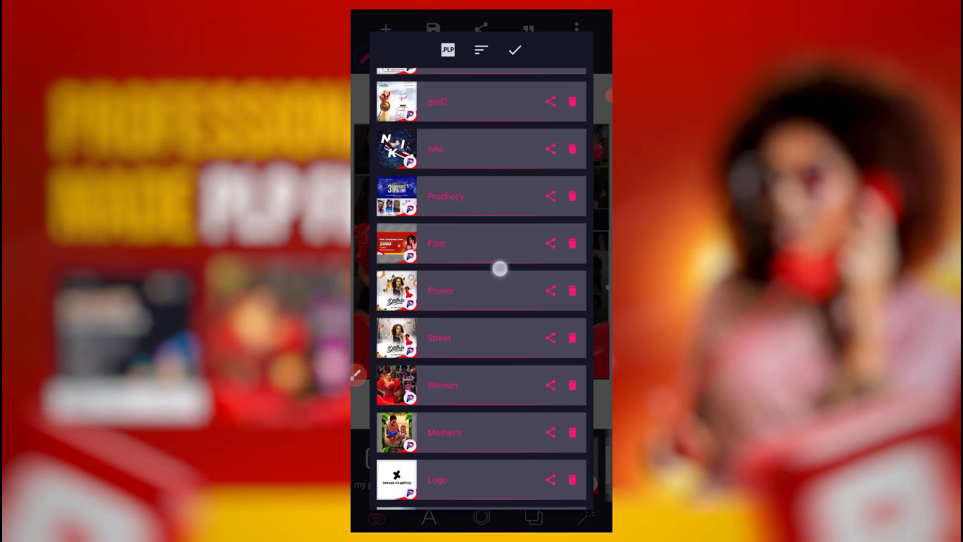
scroll(499, 269, up, 4)
scroll(527, 176, up, 2)
scroll(518, 225, up, 2)
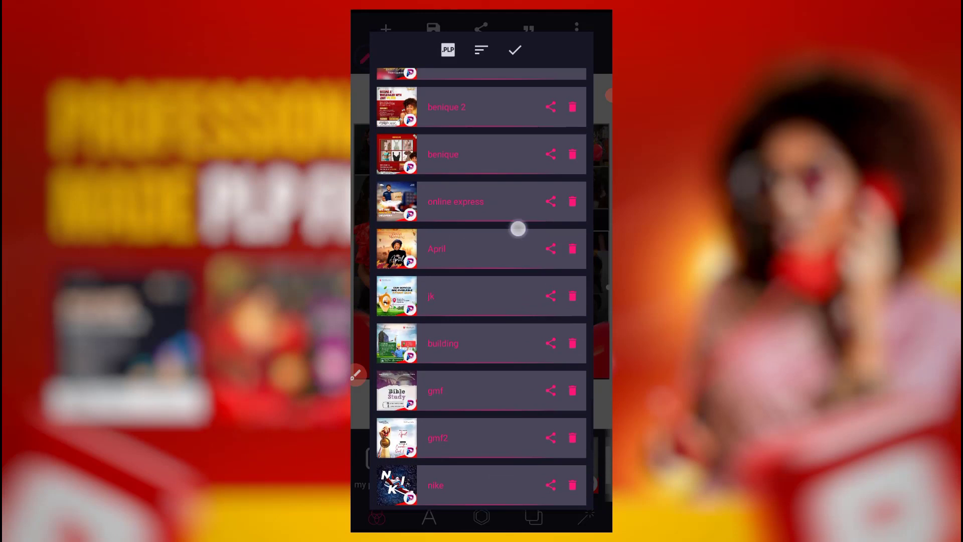
scroll(512, 293, up, 2)
scroll(512, 294, up, 1)
scroll(507, 274, up, 1)
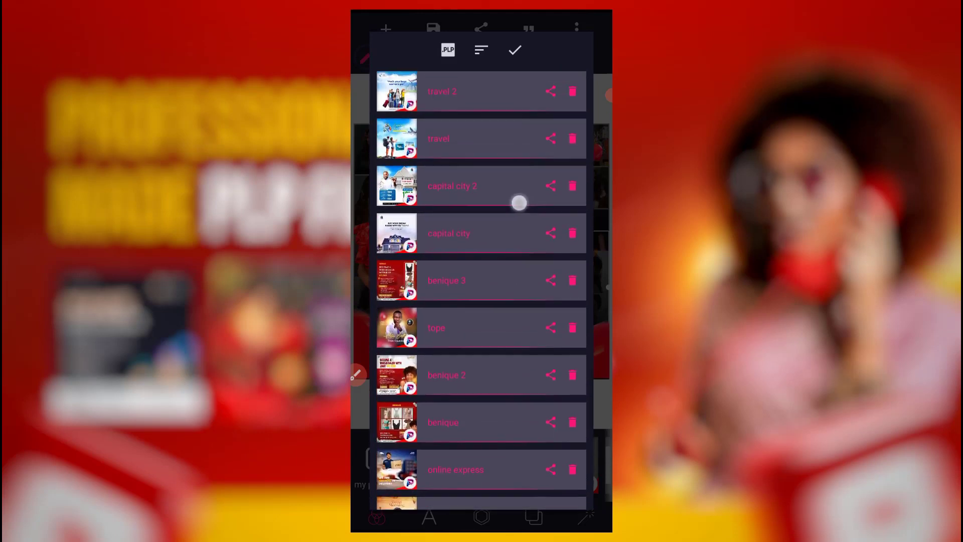
scroll(519, 200, up, 1)
scroll(523, 232, up, 1)
scroll(522, 231, up, 2)
scroll(520, 218, up, 1)
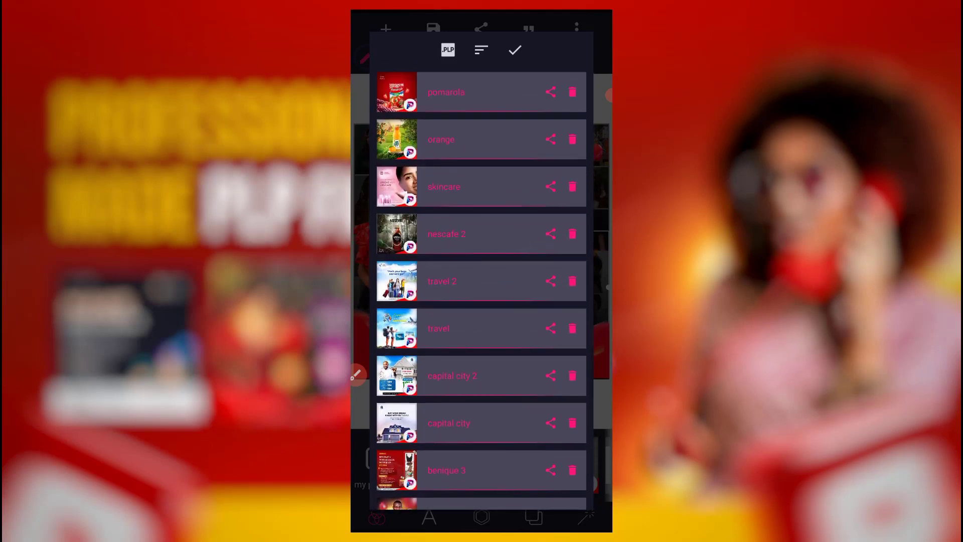
scroll(519, 189, up, 1)
scroll(520, 188, up, 1)
scroll(521, 249, up, 1)
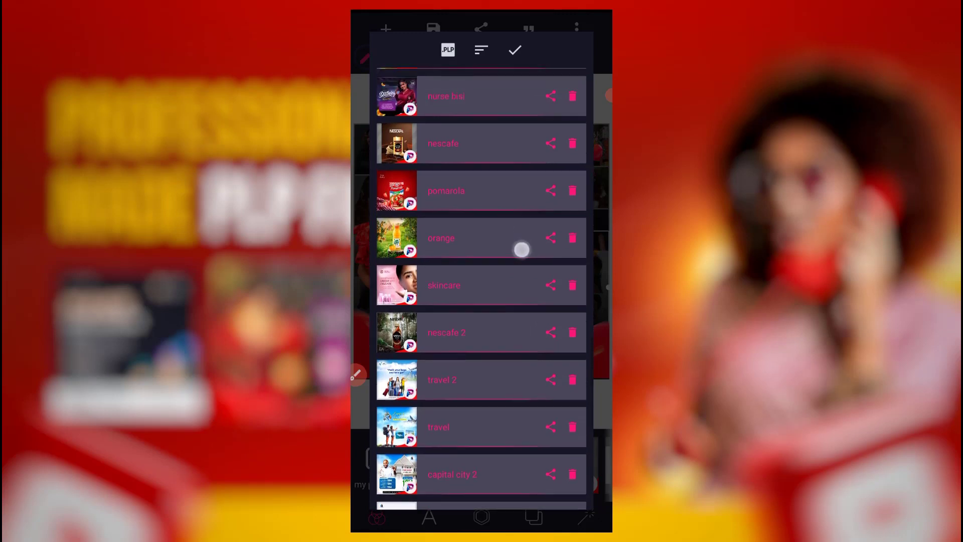
scroll(521, 249, up, 1)
scroll(518, 271, up, 2)
scroll(516, 256, up, 2)
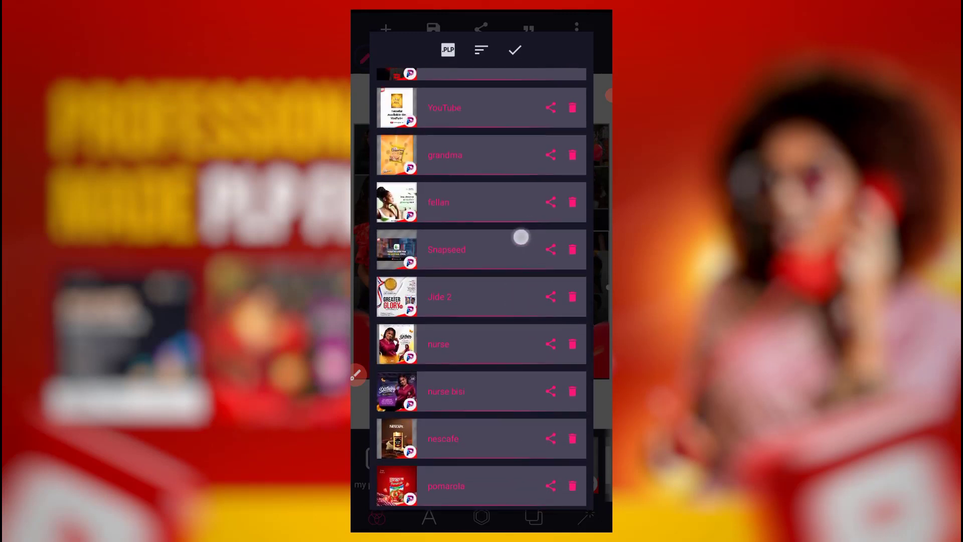
scroll(511, 276, down, 5)
scroll(542, 206, down, 5)
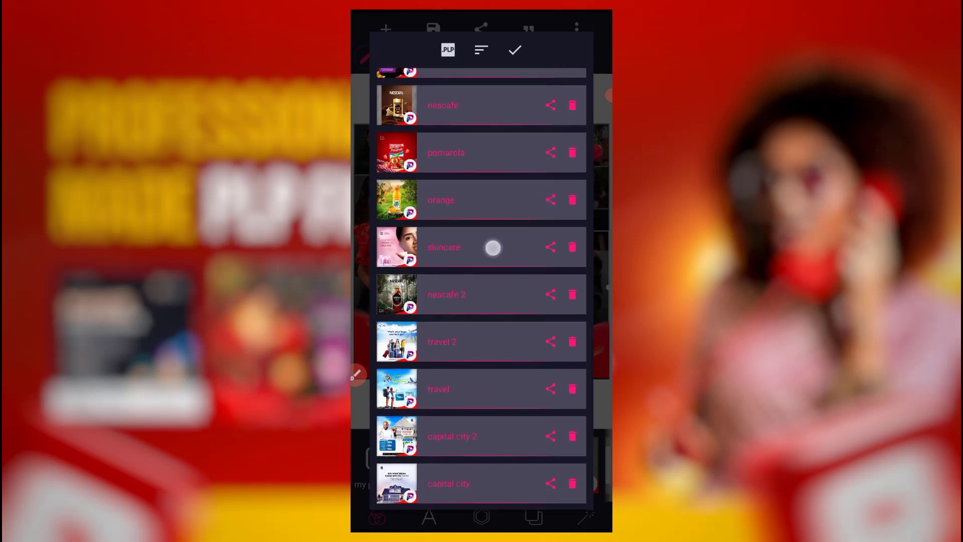
click(493, 247)
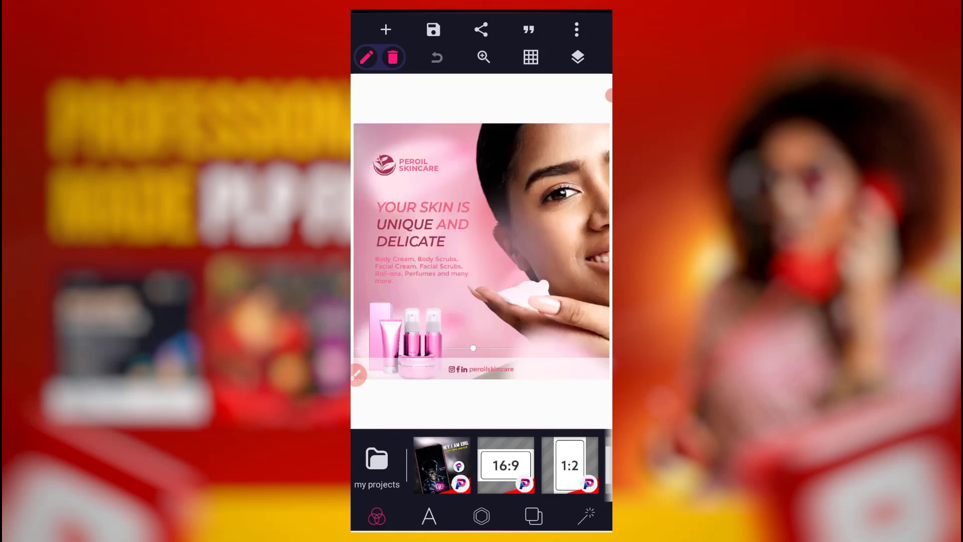
In Layers, hide the smiling face photo and show the towel photo, then swap them back
click(577, 57)
scroll(421, 286, down, 5)
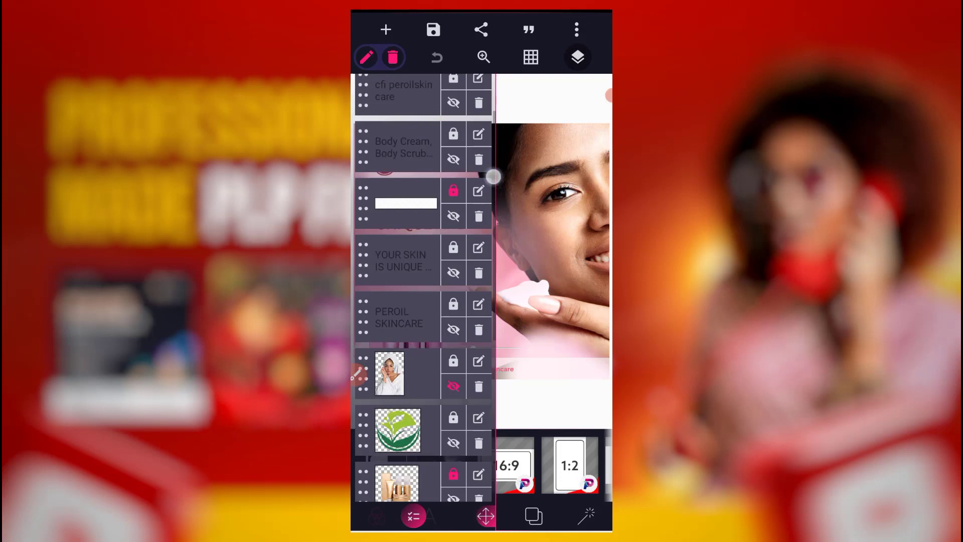
scroll(422, 287, down, 5)
scroll(422, 286, up, 2)
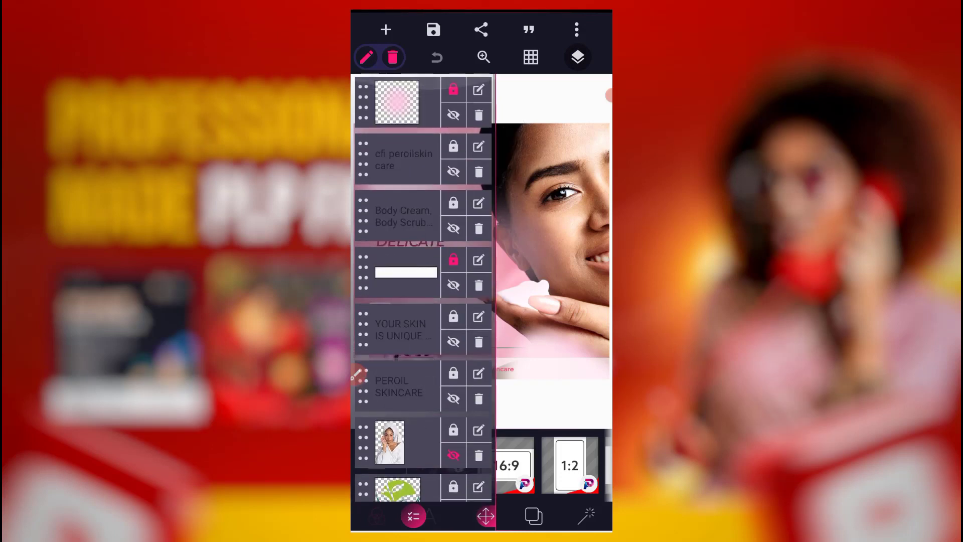
scroll(422, 286, down, 2)
click(455, 369)
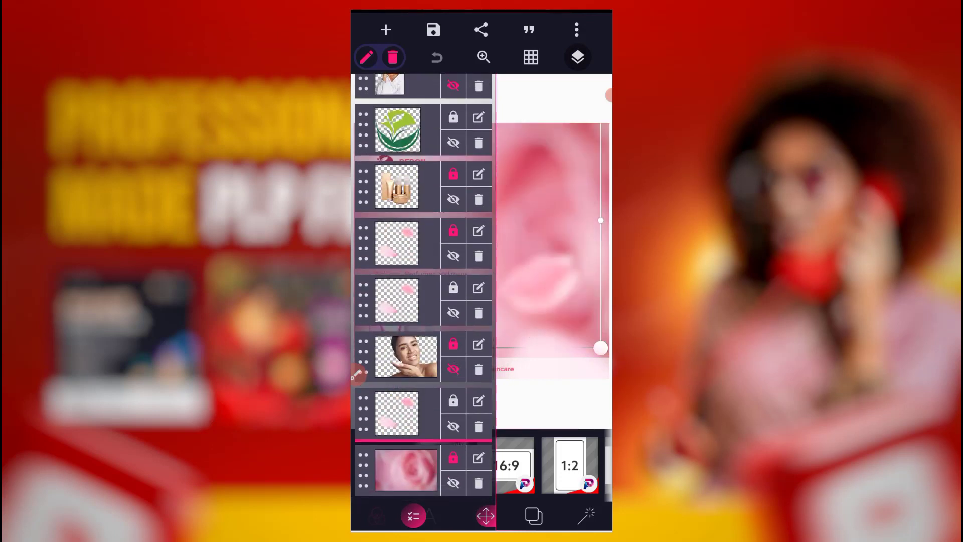
scroll(421, 286, up, 3)
click(454, 196)
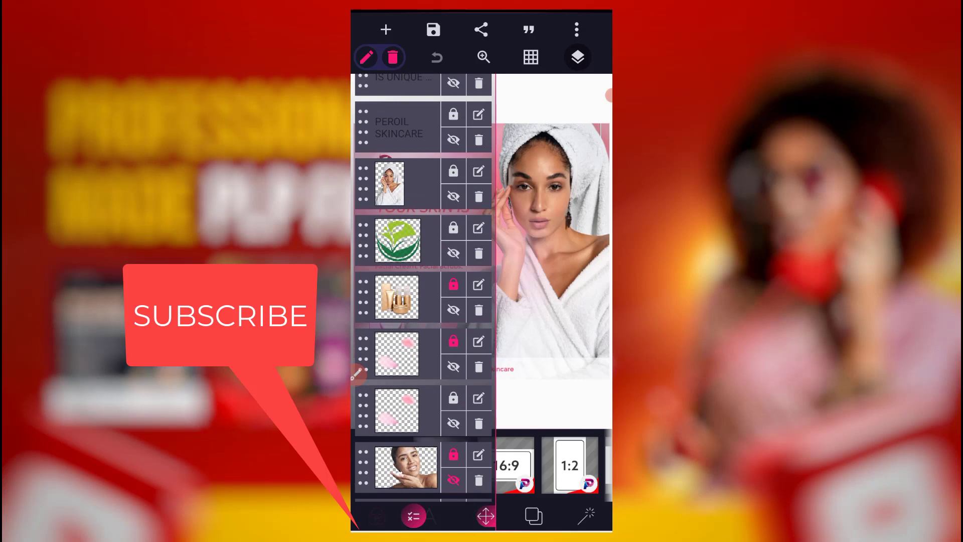
click(454, 196)
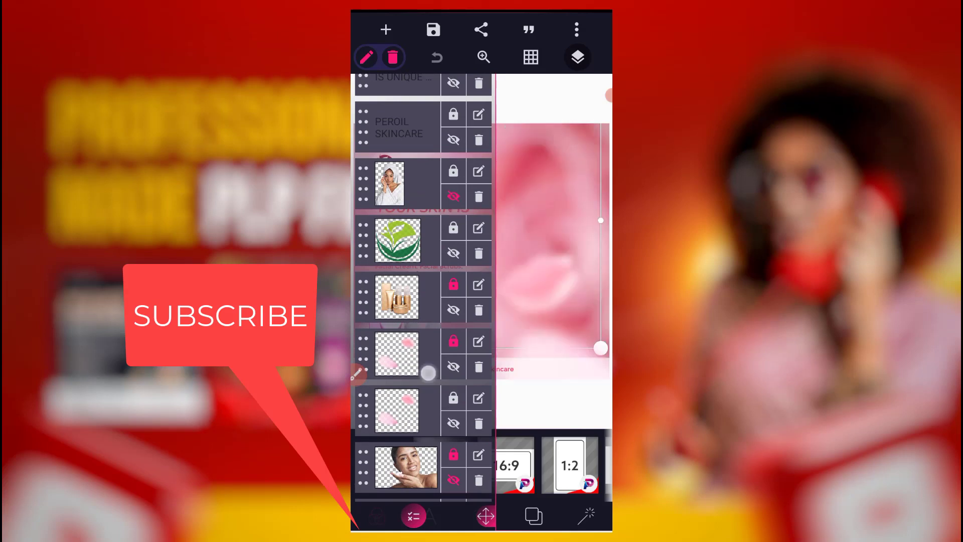
scroll(428, 373, down, 2)
click(454, 369)
click(578, 57)
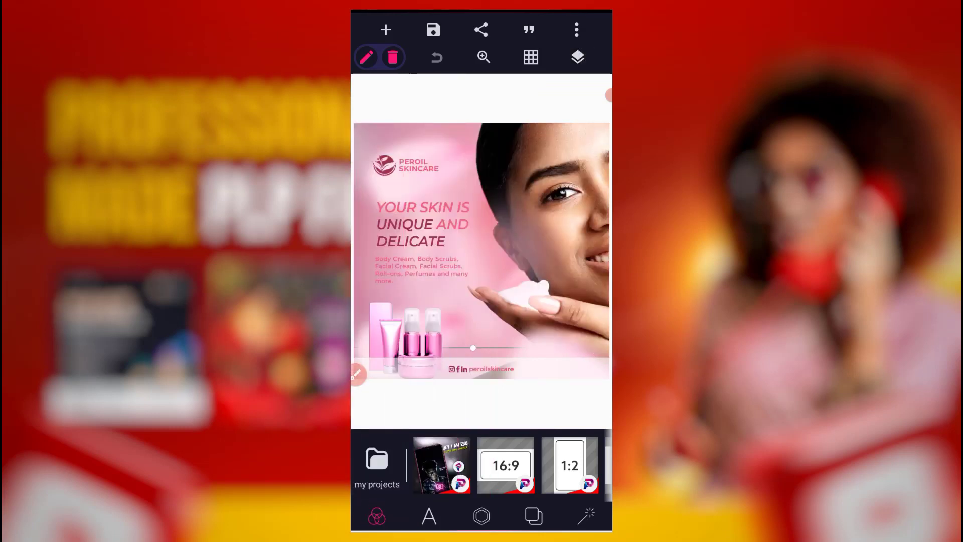
click(422, 270)
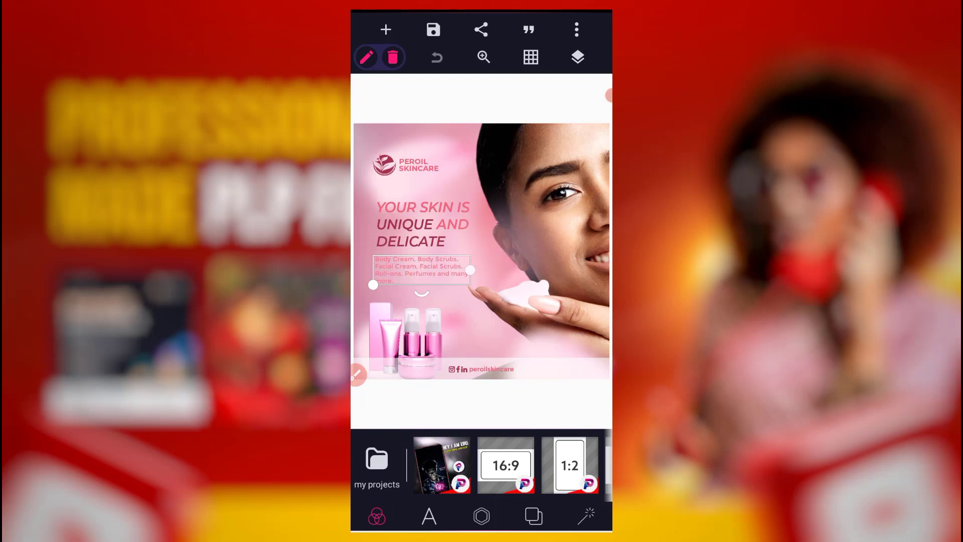
click(455, 207)
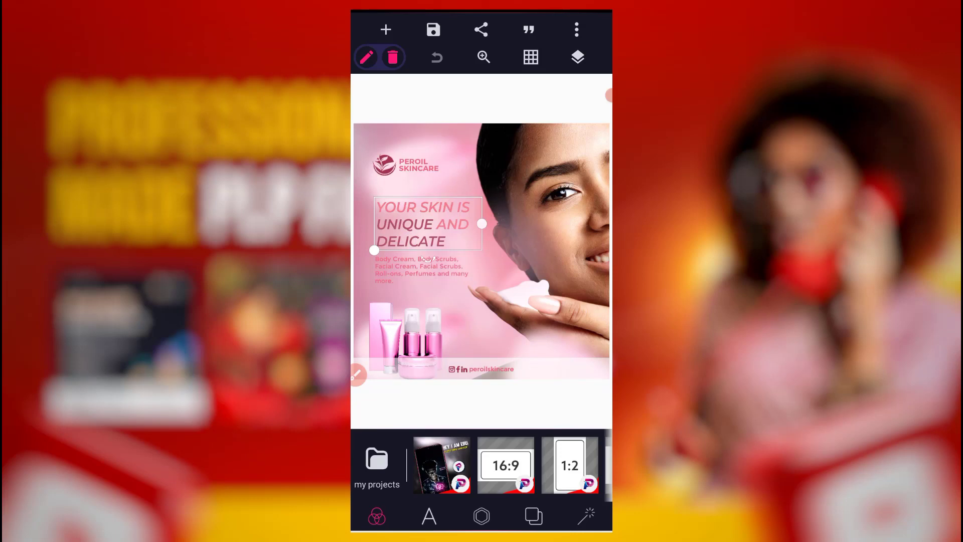
click(473, 349)
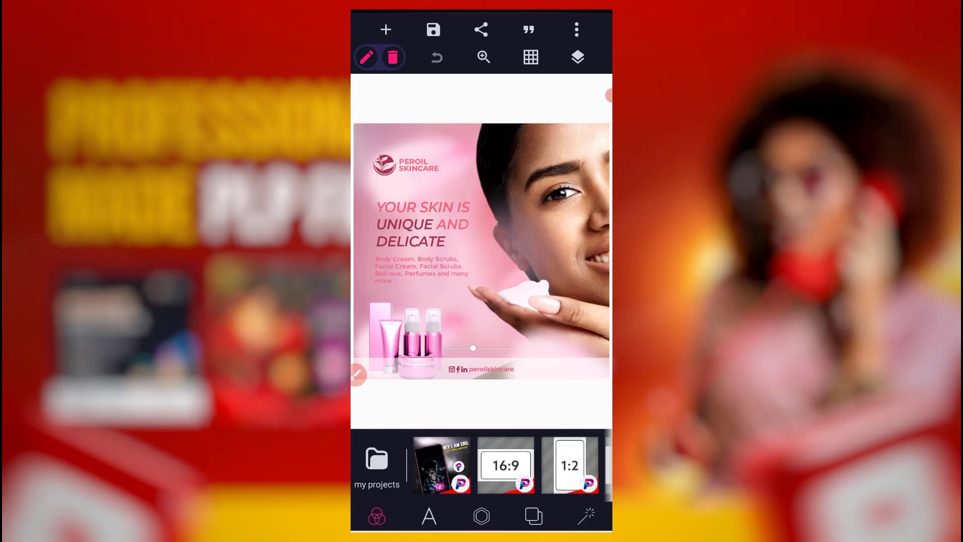
click(577, 29)
click(577, 29)
click(578, 57)
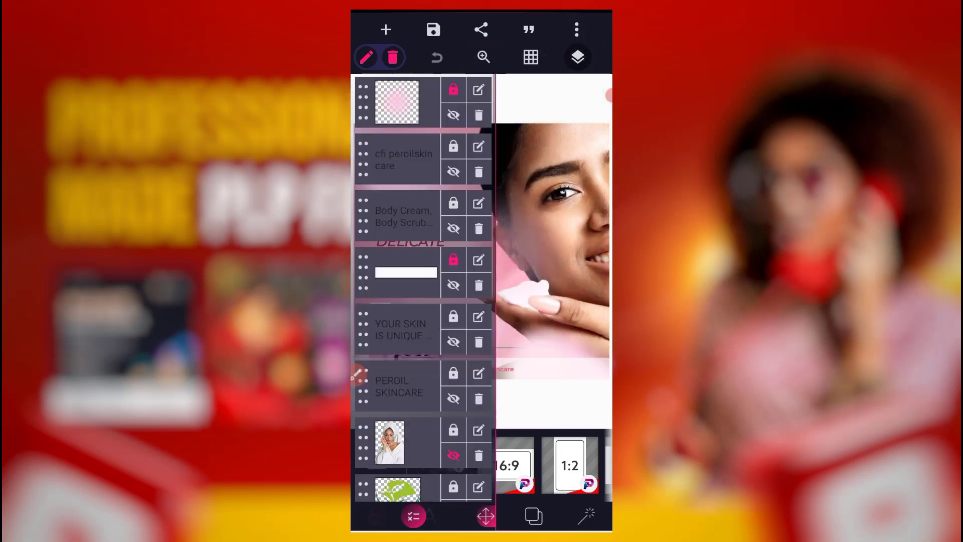
click(578, 58)
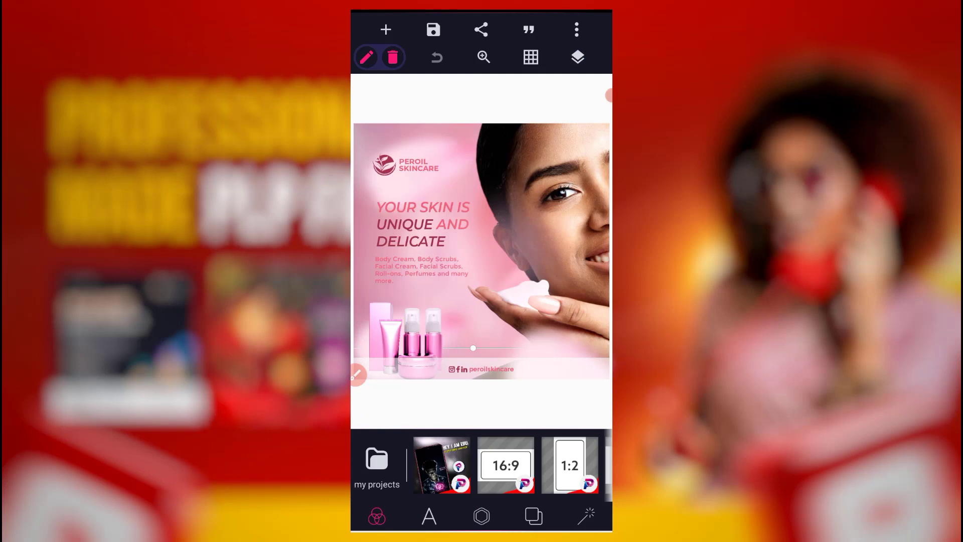
Choose to open a .plp project file from the extra options menu
click(610, 94)
click(598, 95)
click(578, 28)
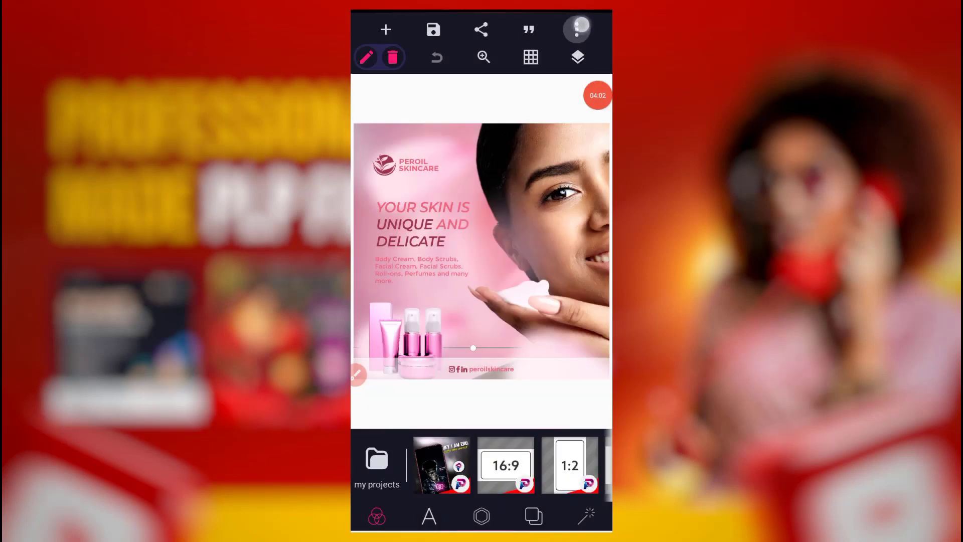
click(500, 290)
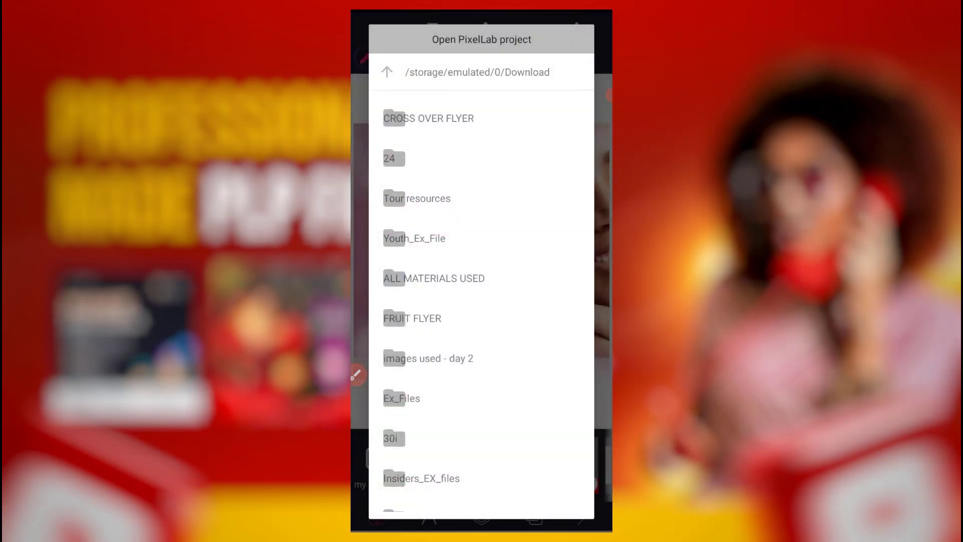
Reopen the saved projects list and share the pastor iren project as a file
click(377, 463)
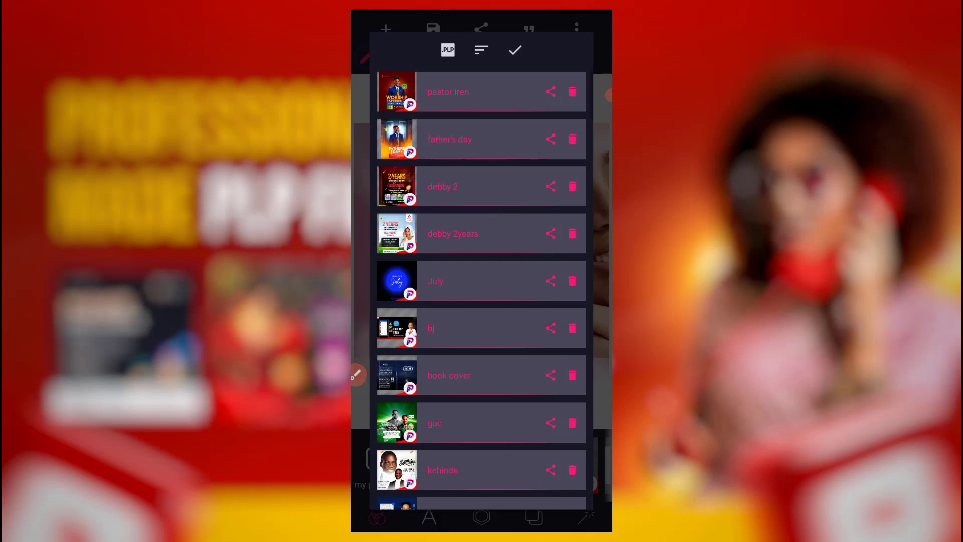
key(Escape)
click(482, 517)
click(377, 516)
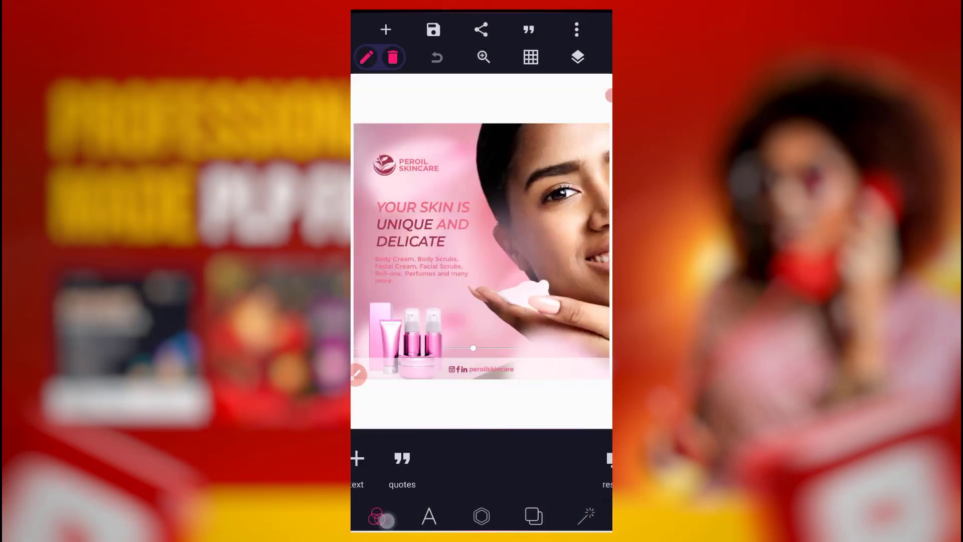
click(377, 459)
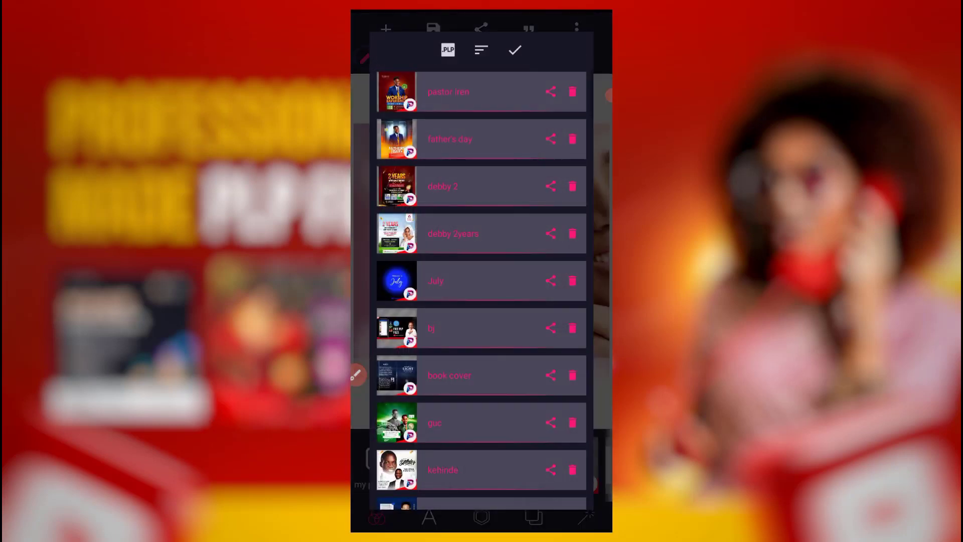
mouse_move(523, 208)
mouse_down()
mouse_move(522, 161)
mouse_move(511, 309)
mouse_up()
drag(549, 87, 546, 113)
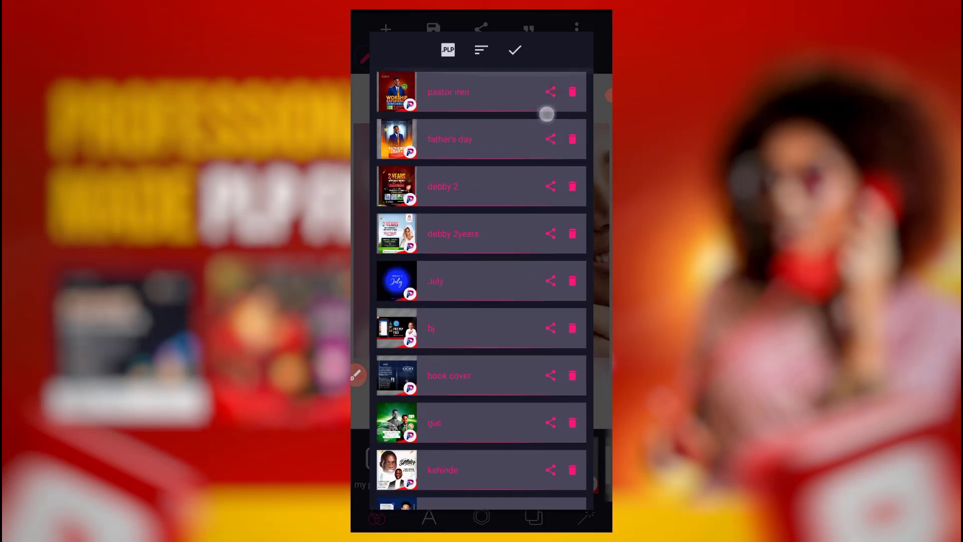
drag(547, 114, 551, 91)
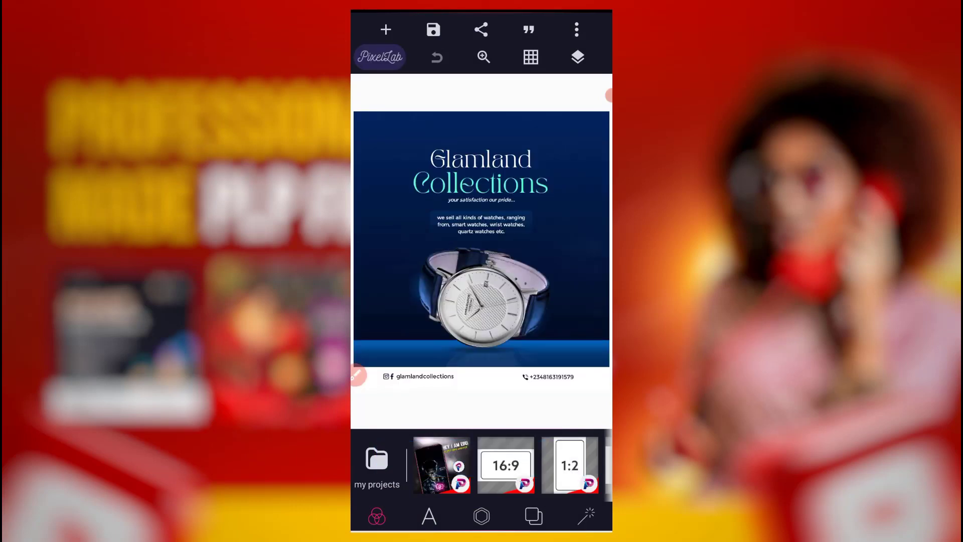
Launch File Manager, glance at the recent pixelLab documents, then browse internal storage
key(super)
click(448, 98)
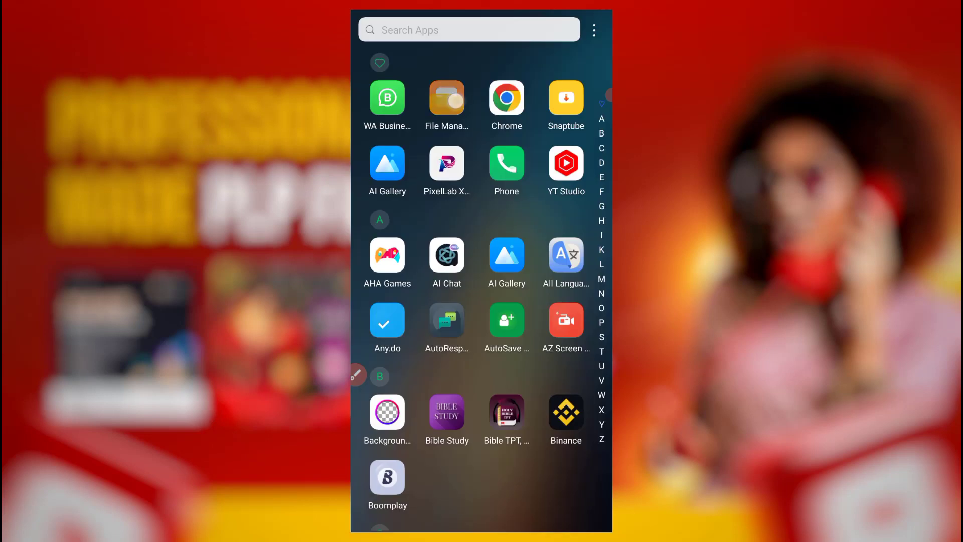
mouse_move(484, 409)
mouse_down()
mouse_move(549, 224)
mouse_move(527, 121)
mouse_up()
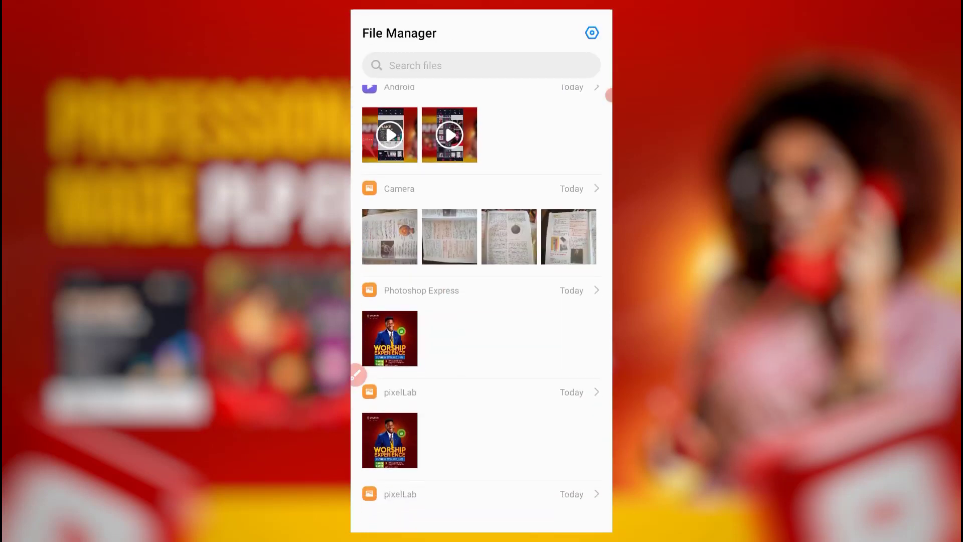
click(411, 390)
click(372, 32)
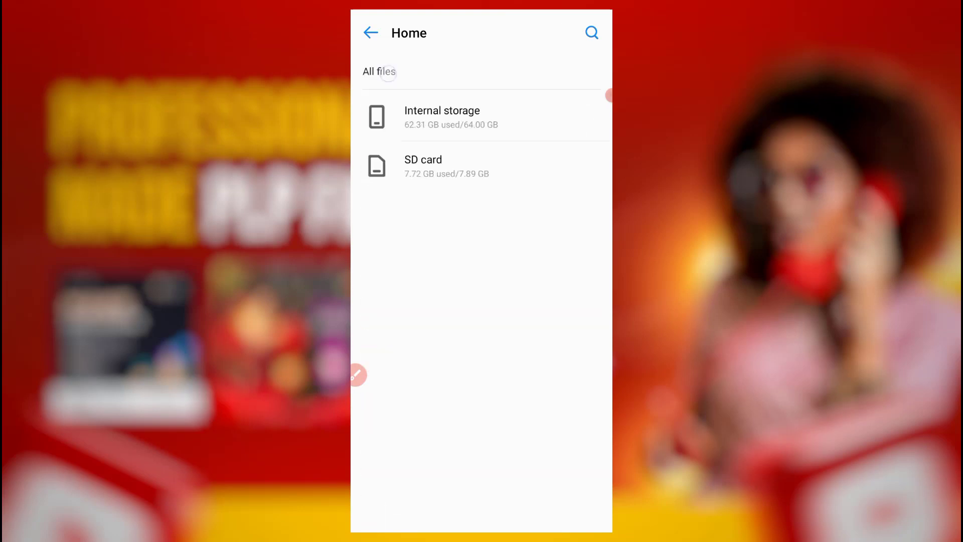
drag(503, 120, 501, 422)
click(461, 309)
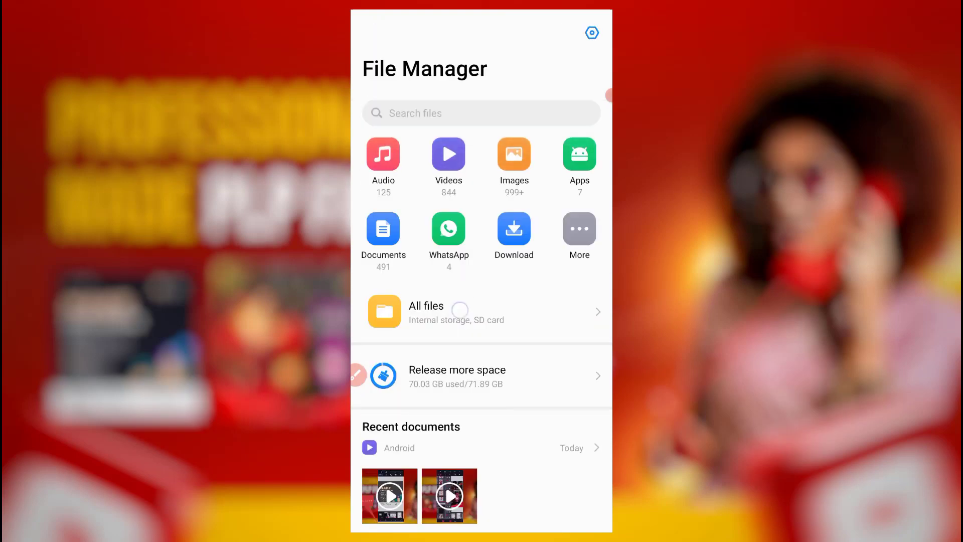
click(497, 112)
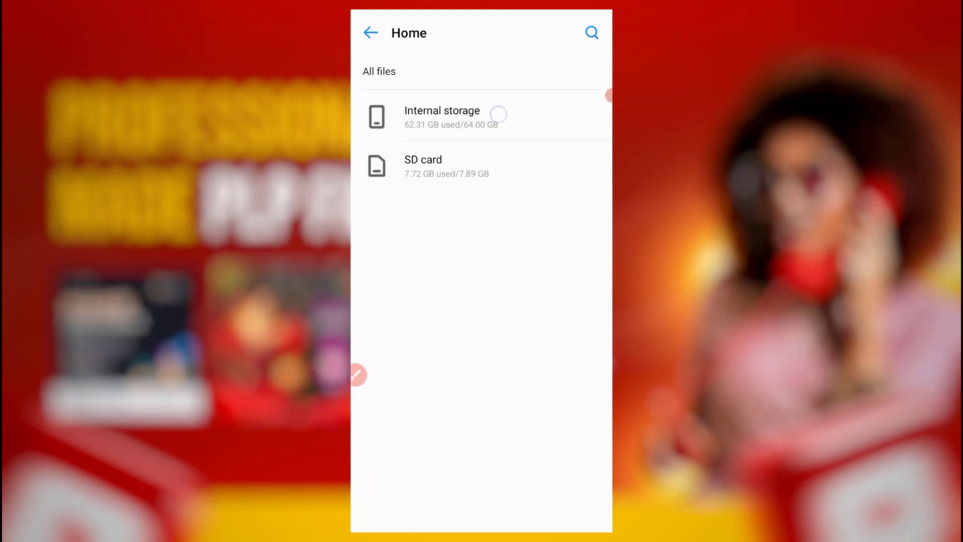
Scroll the file list to the pixelLab folder and open it
drag(492, 485, 547, 340)
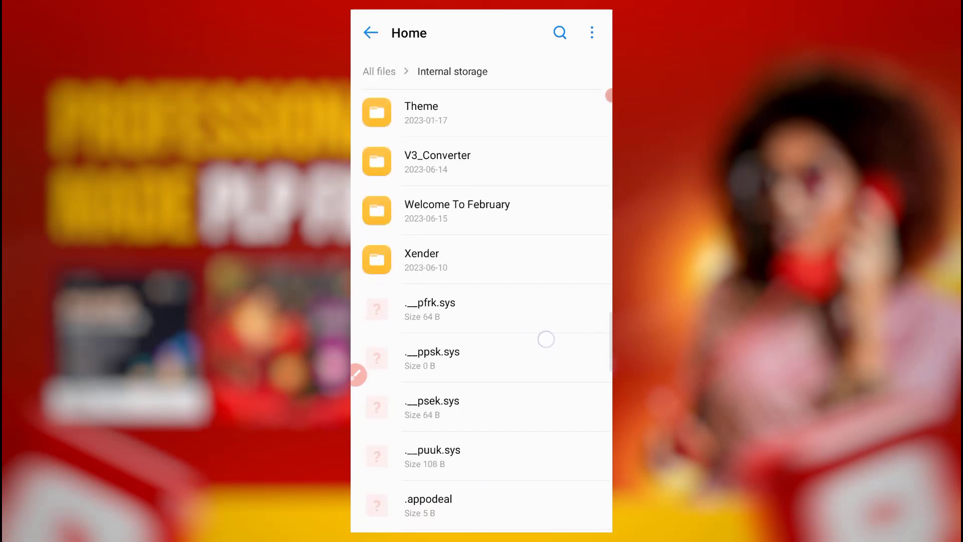
drag(519, 188, 510, 399)
drag(522, 150, 522, 366)
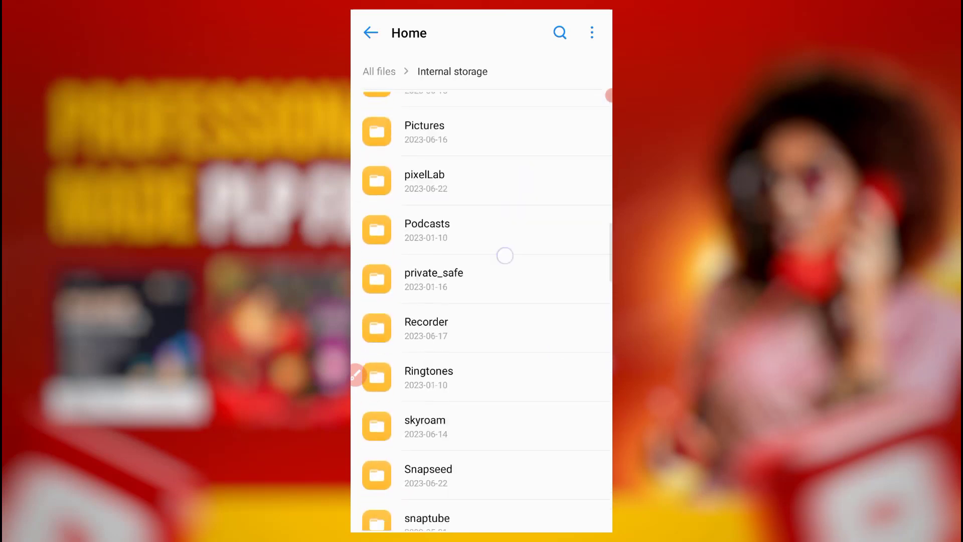
drag(505, 223, 505, 331)
click(489, 247)
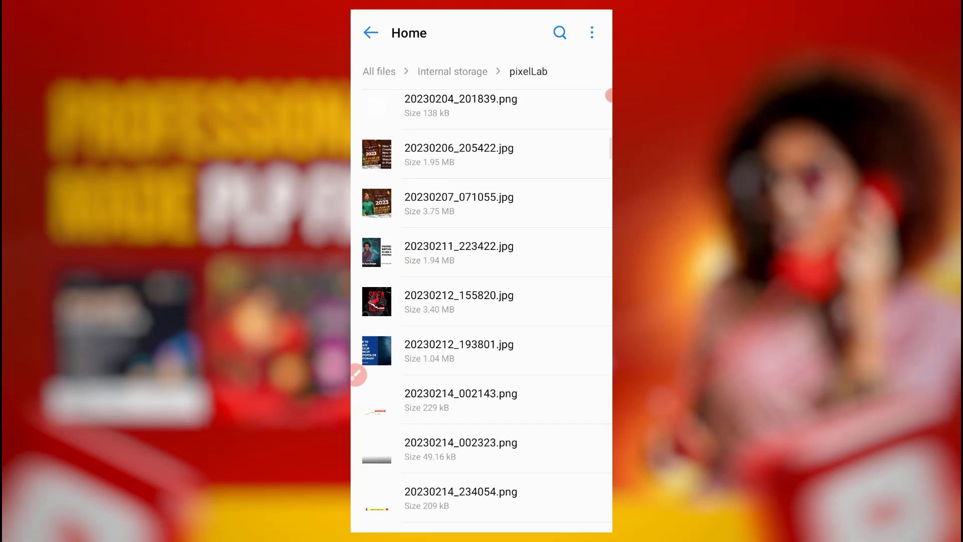
Select pastor iren.plp with a long-press, then cancel the selection
mouse_move(529, 201)
mouse_down()
mouse_move(527, 376)
mouse_move(505, 196)
mouse_up()
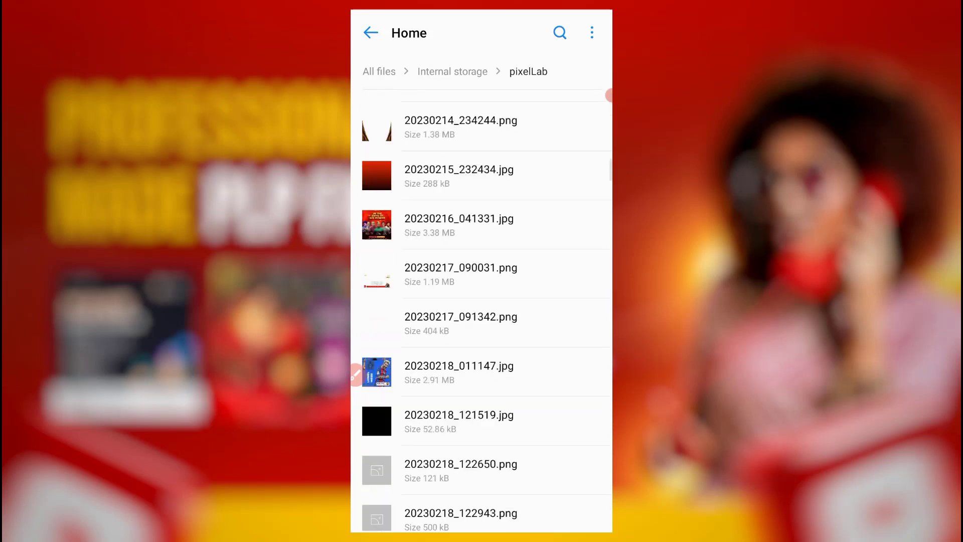
drag(504, 414, 505, 151)
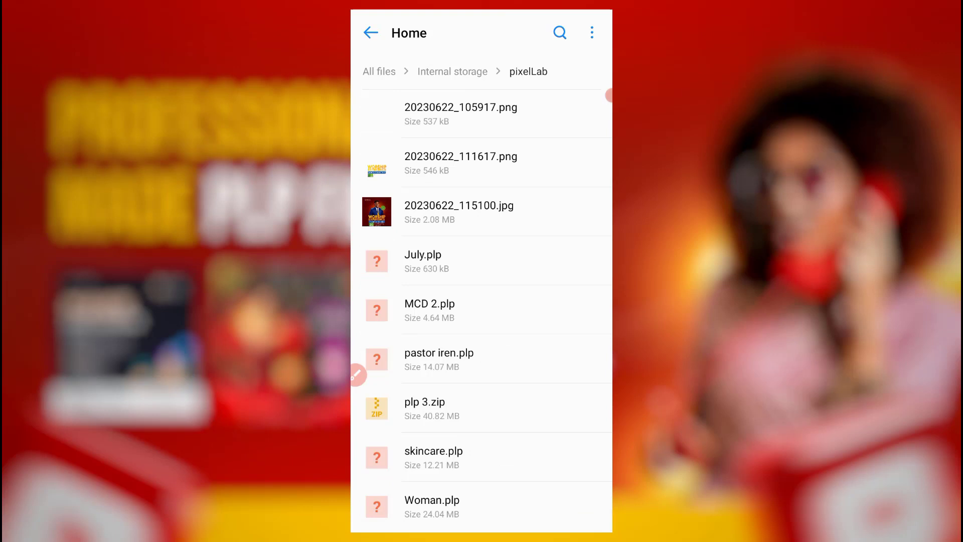
drag(528, 363, 548, 350)
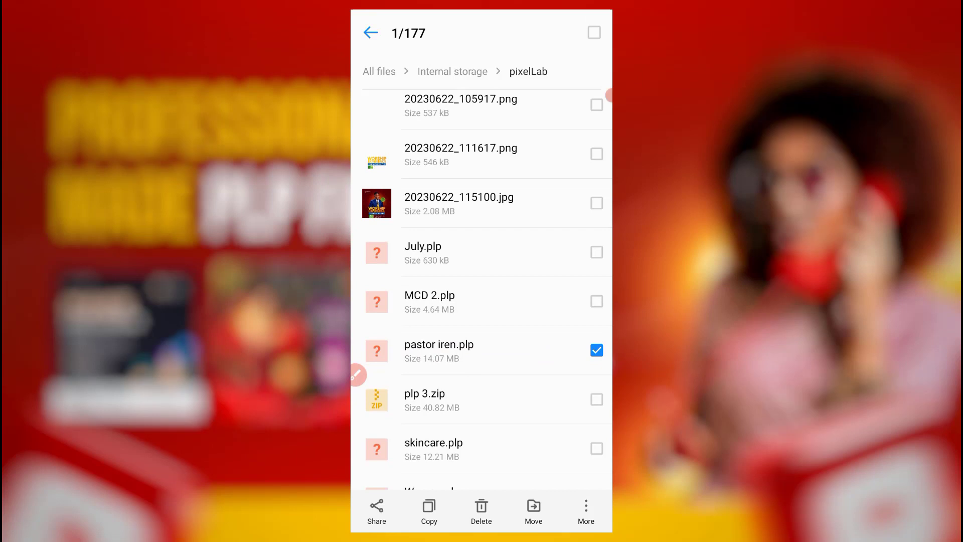
key(Escape)
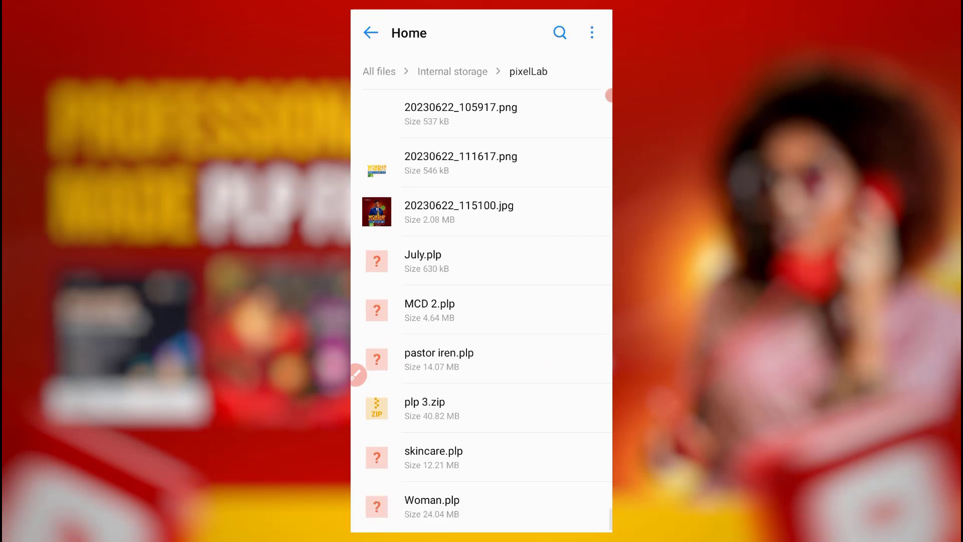